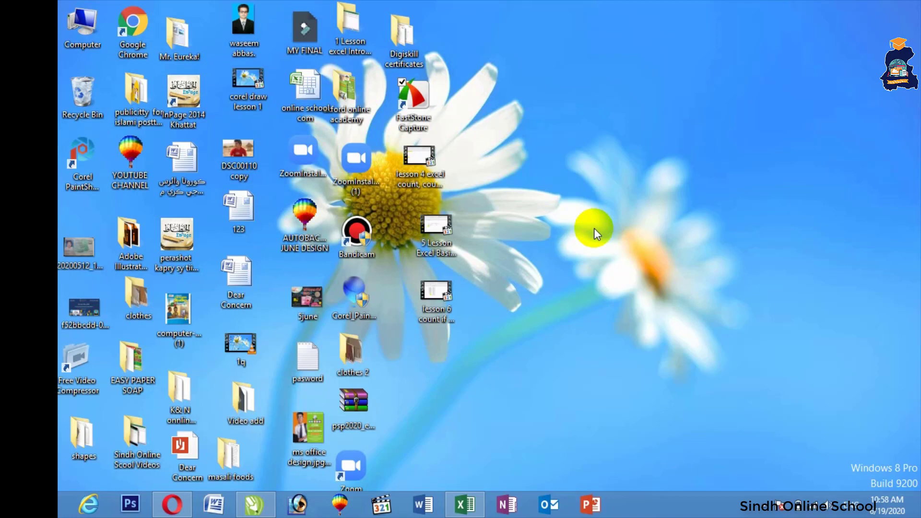
Bring the blank Book1 workbook on Sheet5 up in Excel
left_click(465, 506)
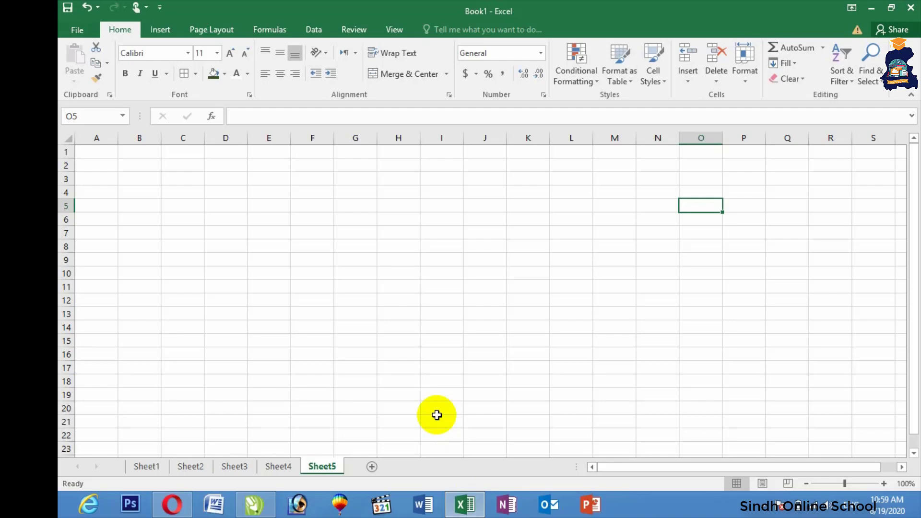
After glancing at Sheet4, enter 'ODI Cricket Batsman Run rat report' in Sheet5 cell A1
left_click(283, 468)
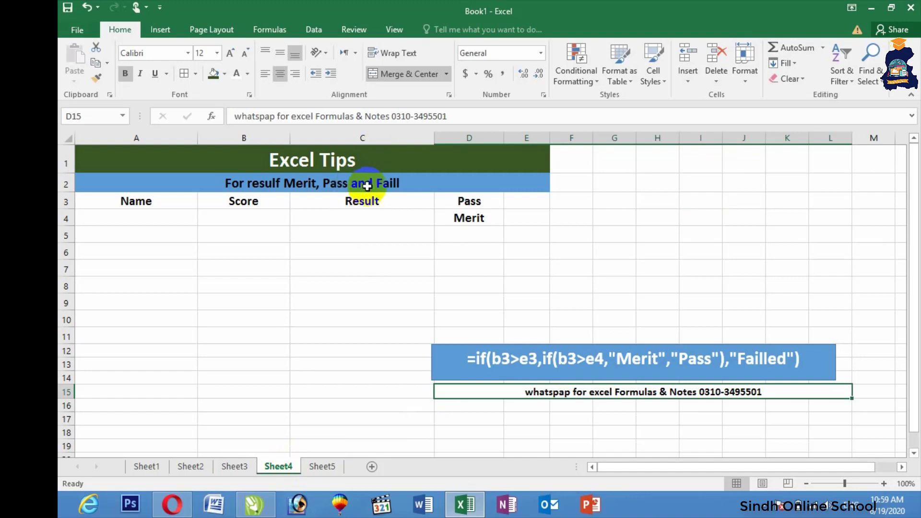
left_click(315, 467)
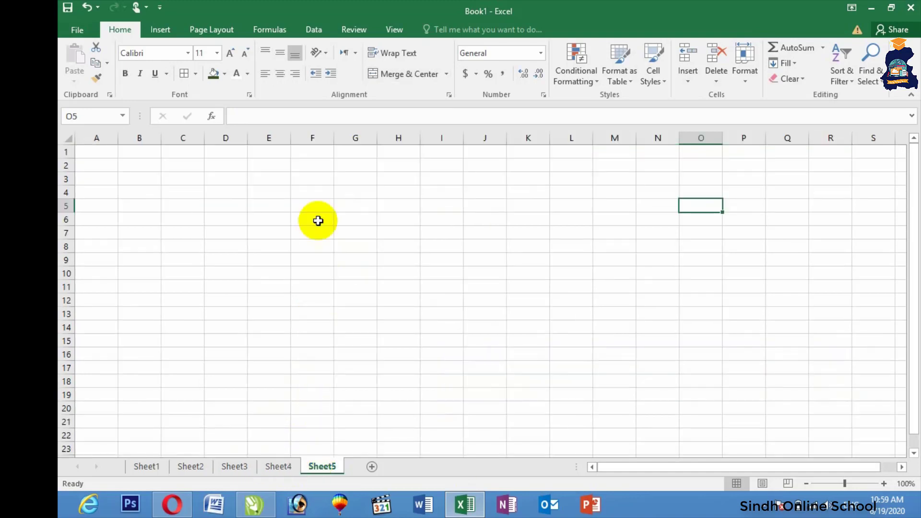
left_click(101, 155)
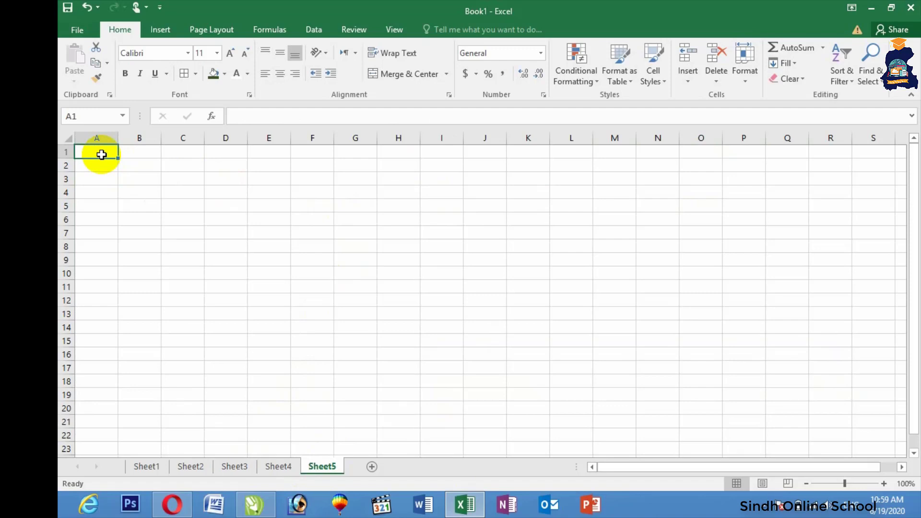
type("ODI")
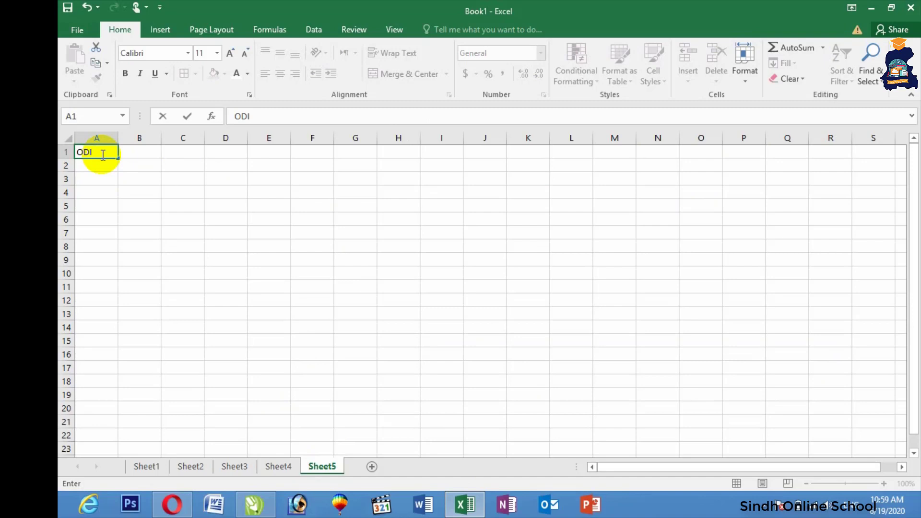
type("Cricket Batsma")
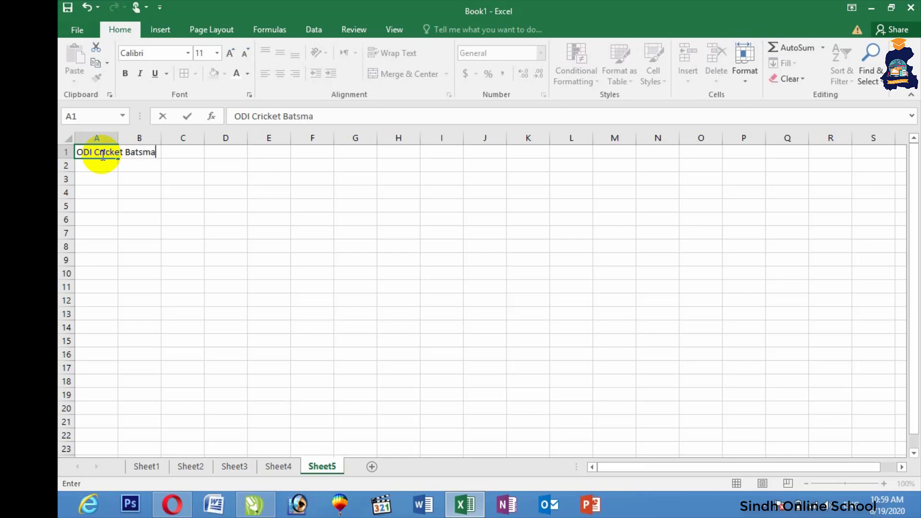
type("n Run rat report")
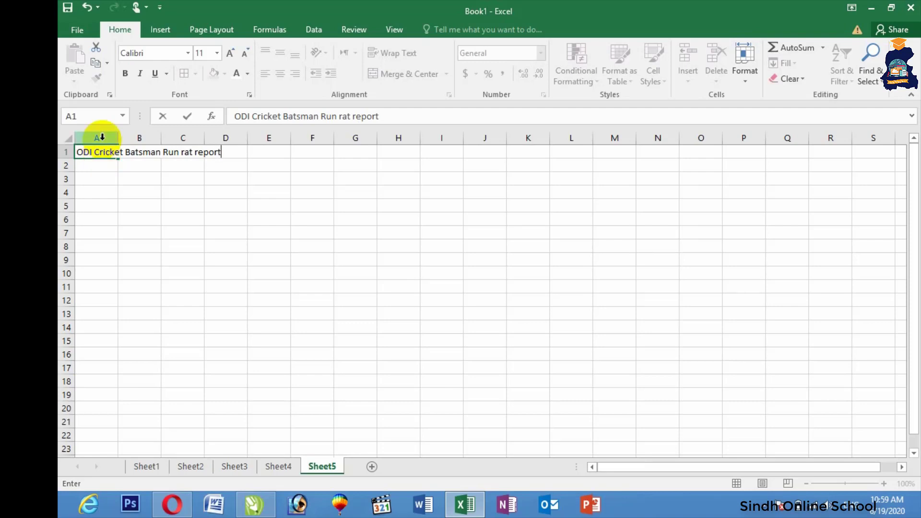
left_click(94, 172)
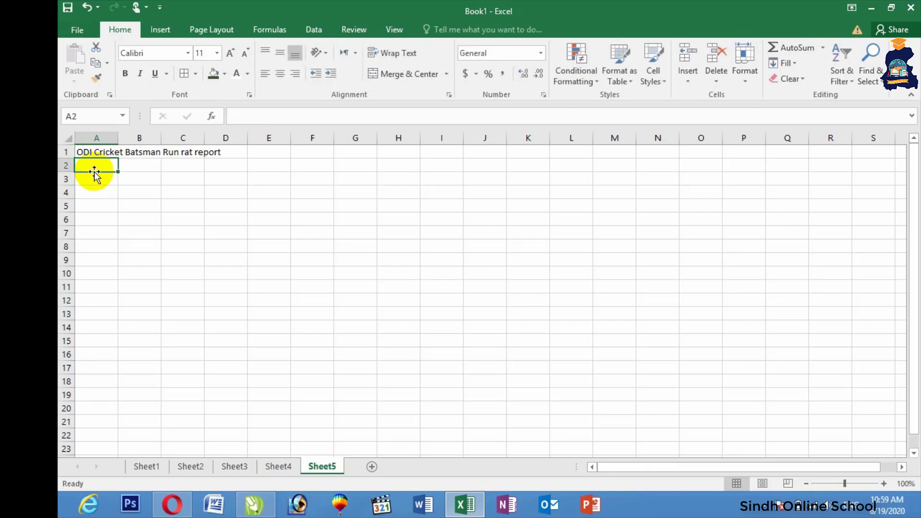
Enter headings Sr.No in A2 and Player Name in B2, wrapping Player Name
type("Sr.No")
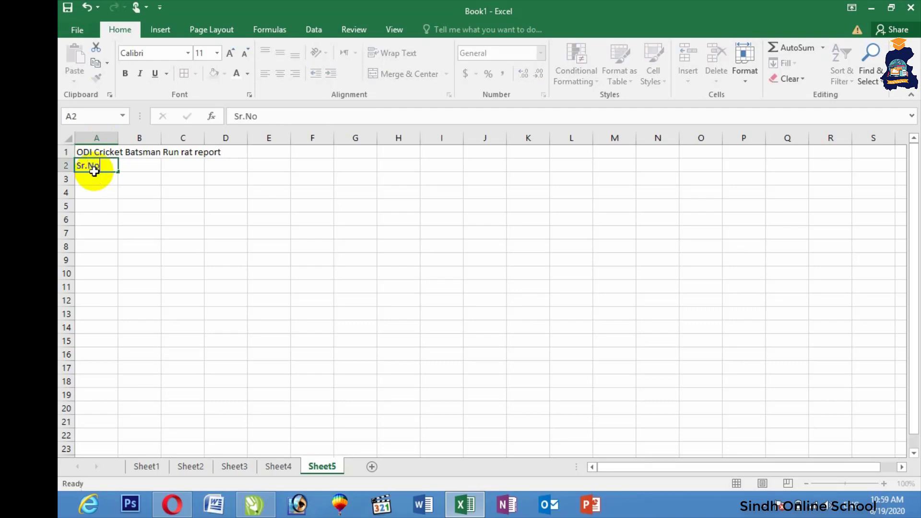
key("Tab")
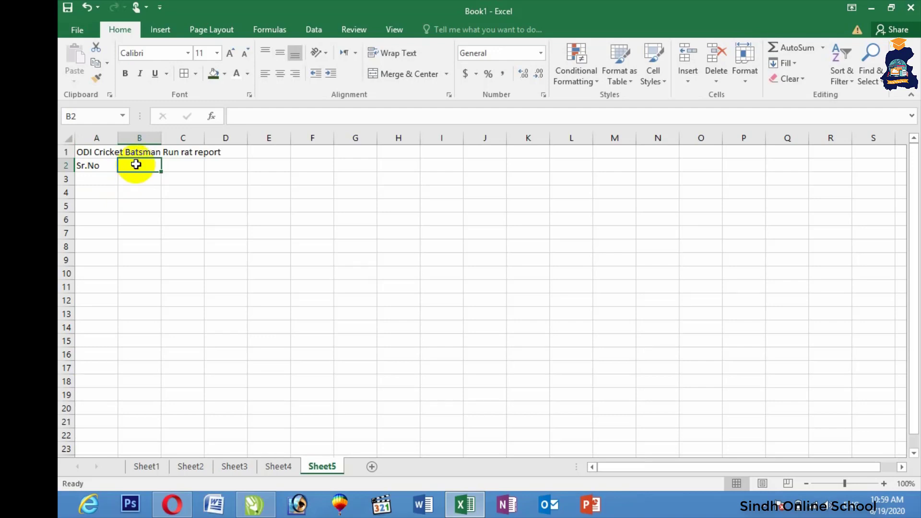
type("Play")
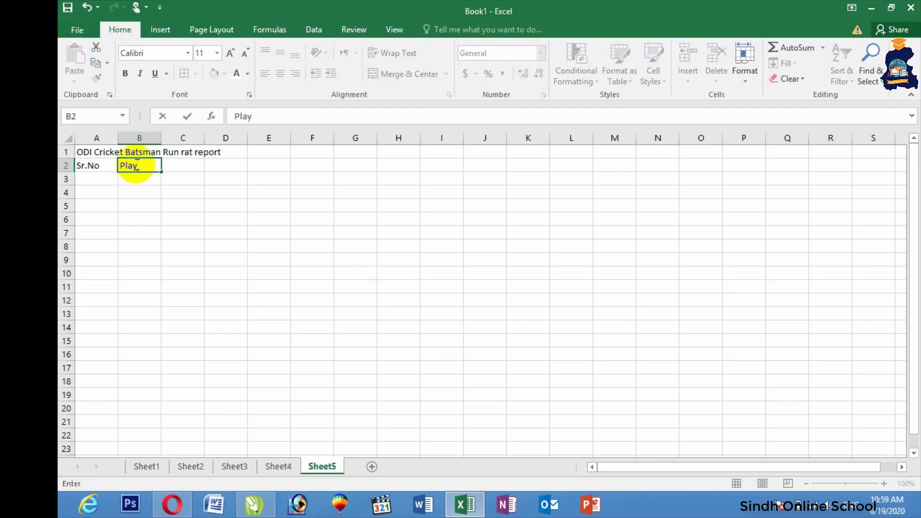
type("er Name")
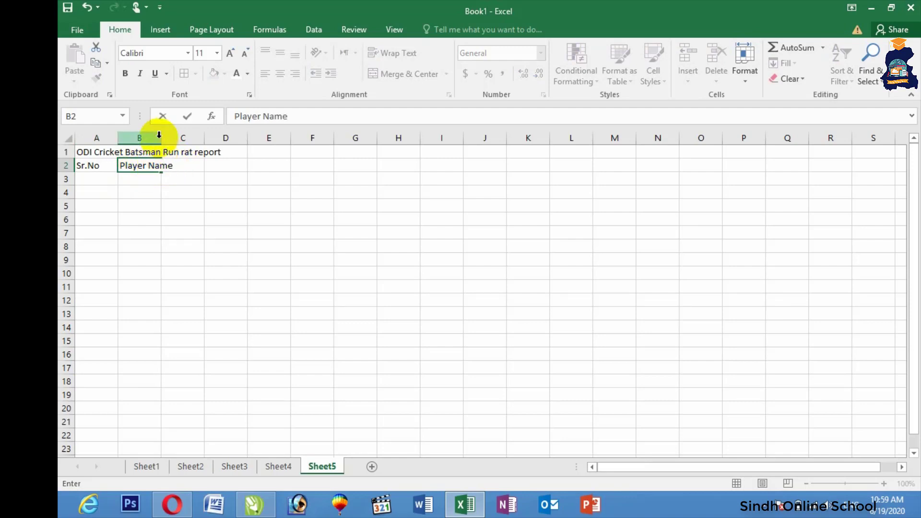
left_click(179, 190)
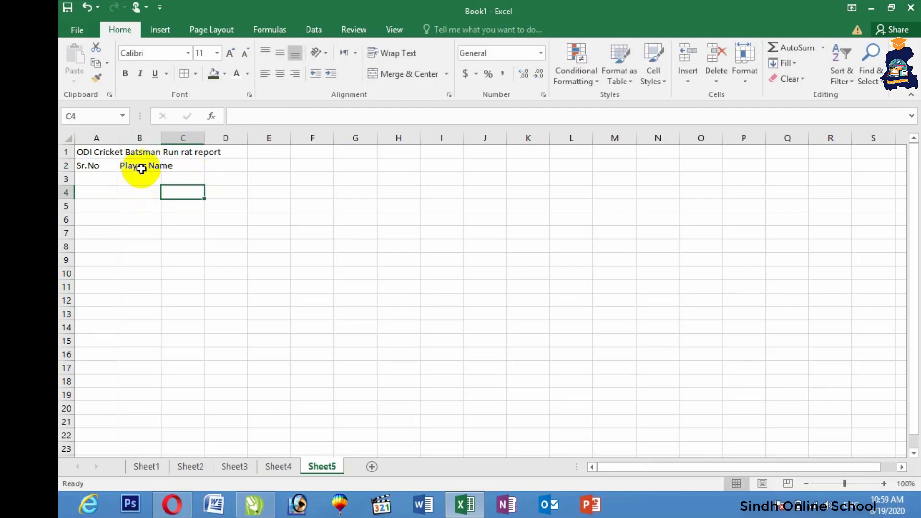
left_click(139, 165)
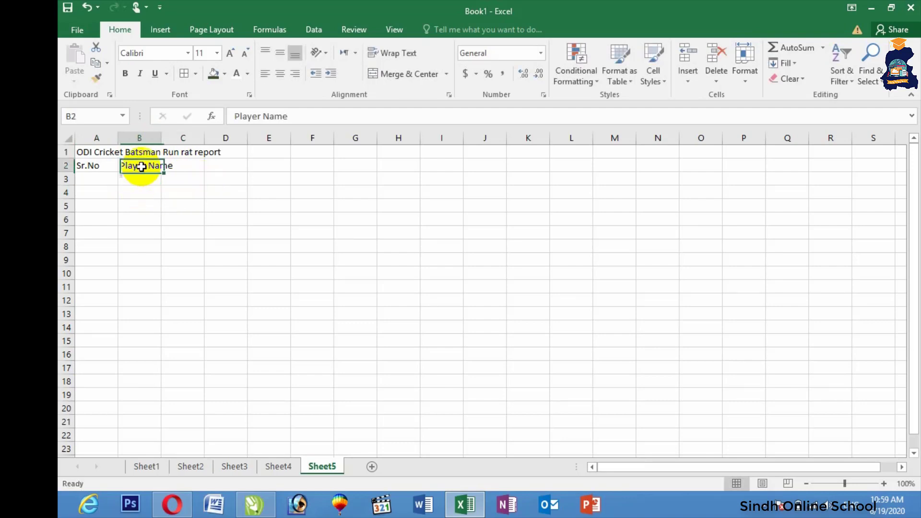
left_click(396, 54)
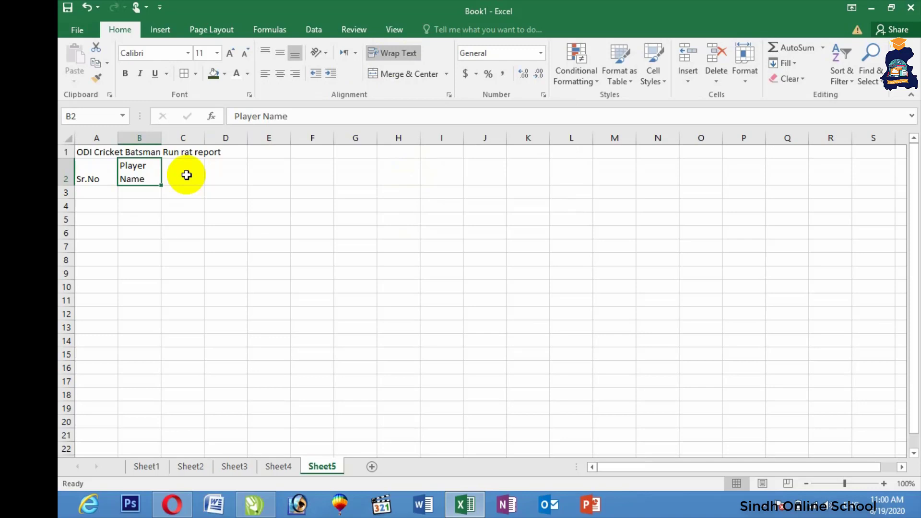
left_click_drag(187, 175, 298, 173)
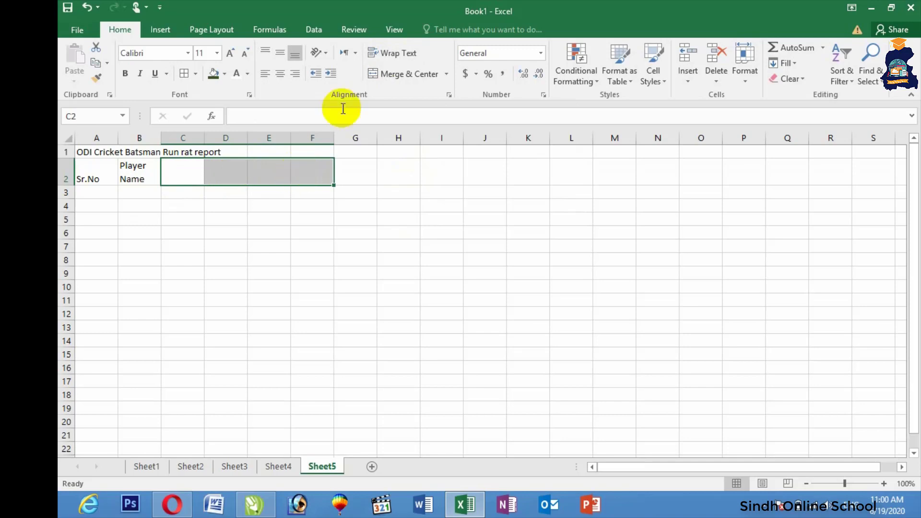
left_click(317, 220)
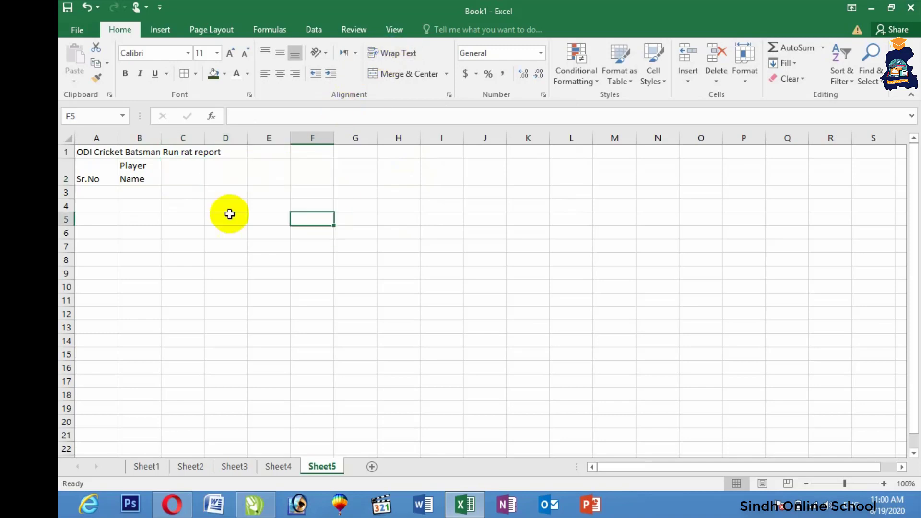
Enter headings Team name, Total Matchs, Total Inings, Total Score and 100 in C2:G2
left_click(200, 174)
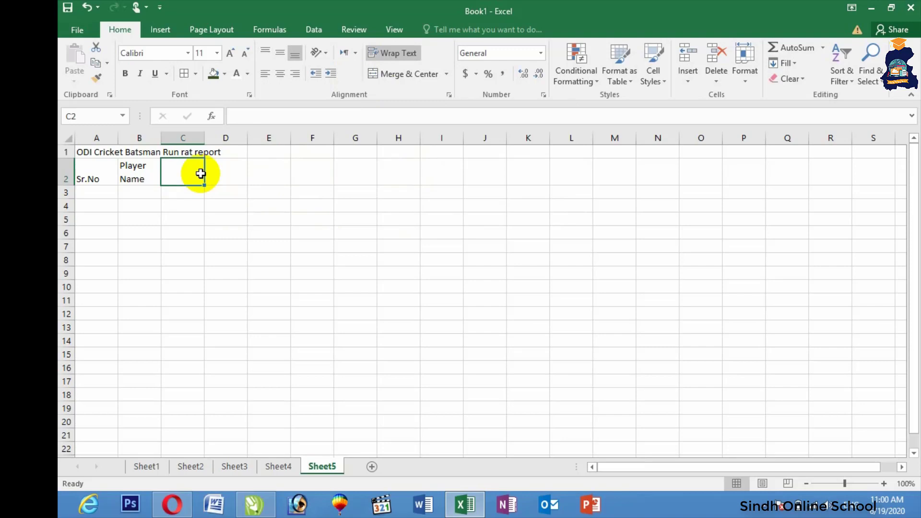
type("Team name")
key("Tab")
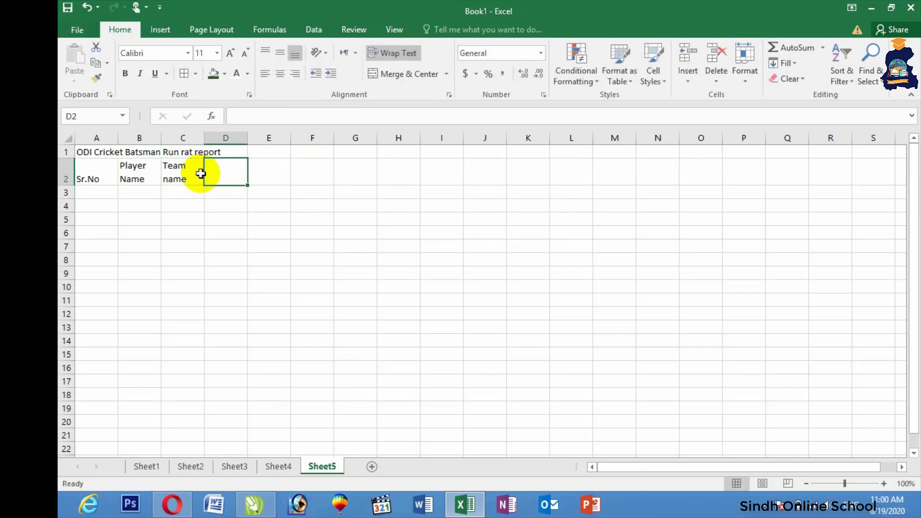
type("Total Ma")
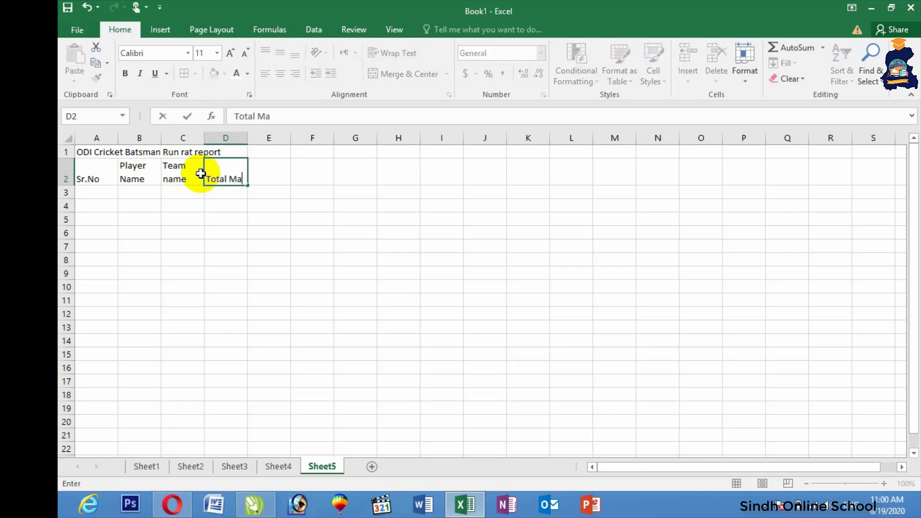
type("tchs")
key("Tab")
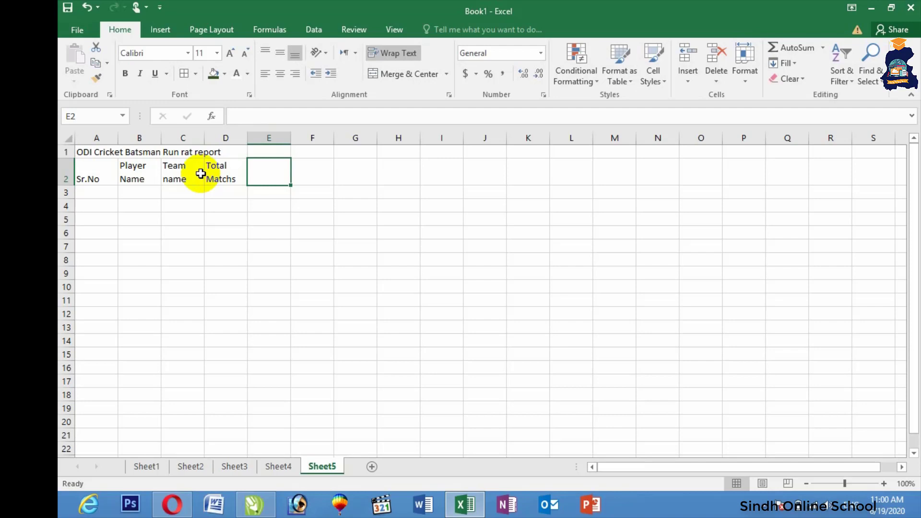
type("Tot")
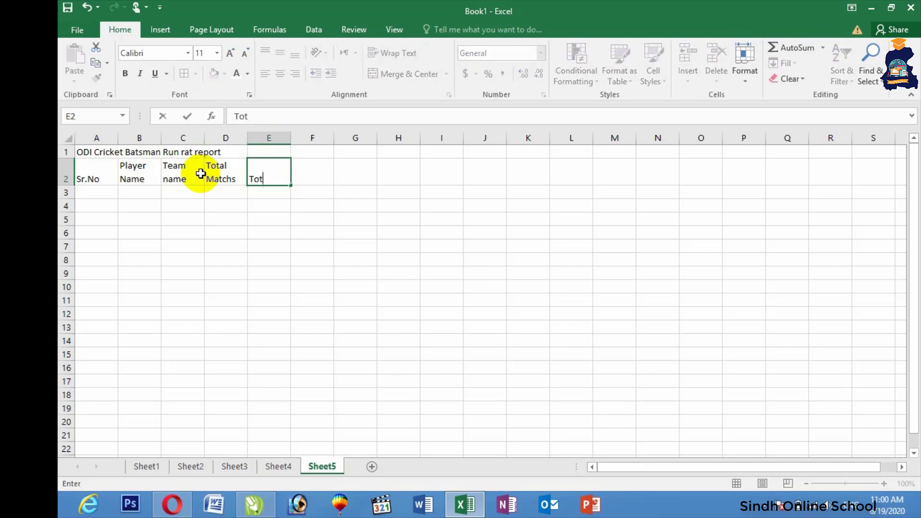
type("al Inings")
key("Tab")
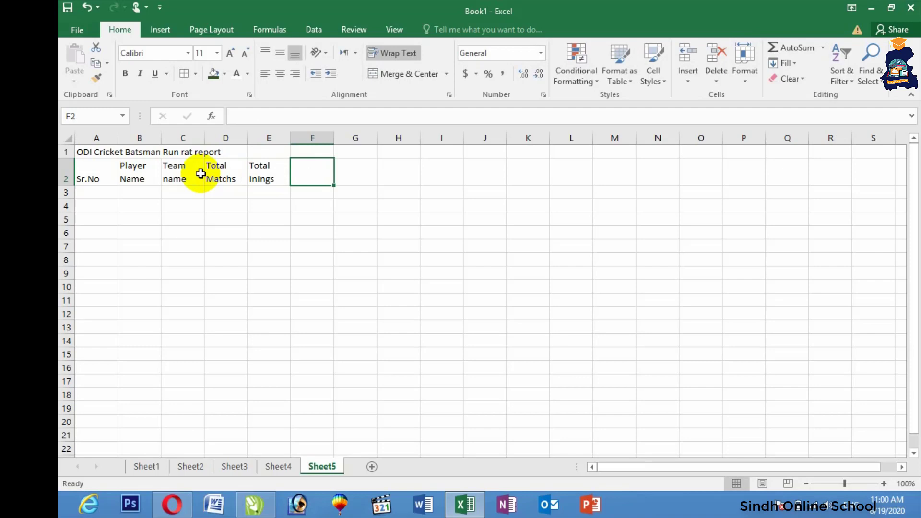
type("Total ")
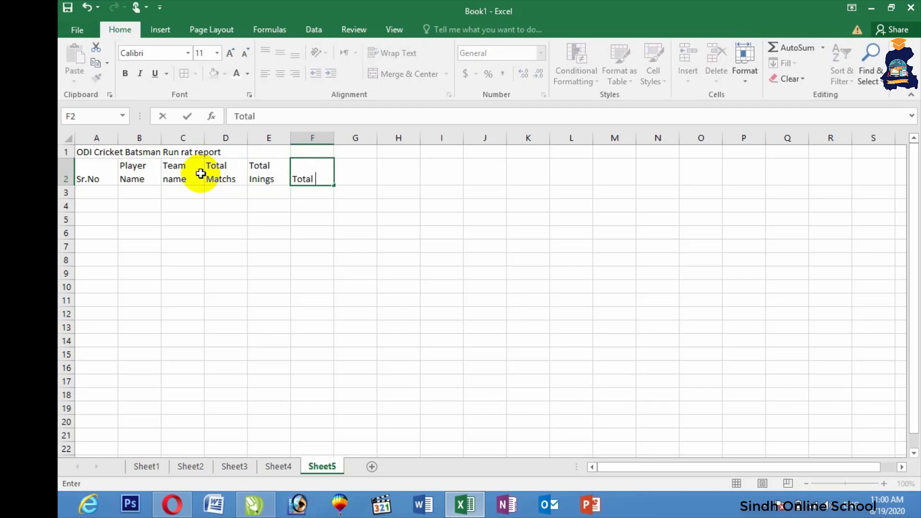
type("Score")
key("Tab")
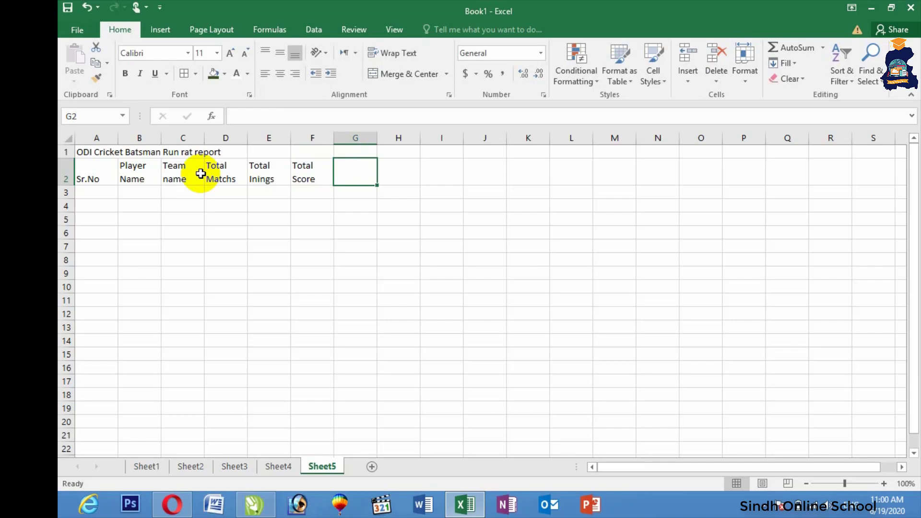
type("100")
key("Tab")
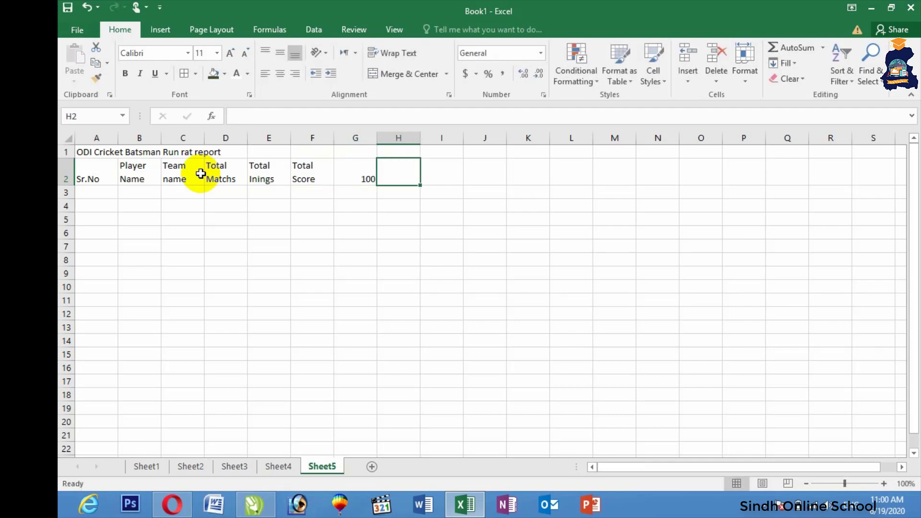
Enter wrapped heading Best Score in H2, then 50 and Run rat in I2:J2
left_click(390, 56)
type("Best Score")
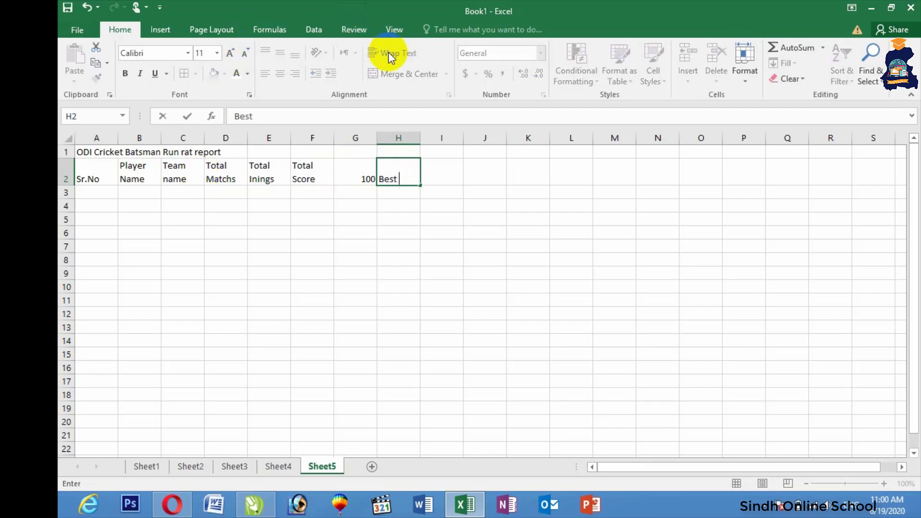
key("Tab")
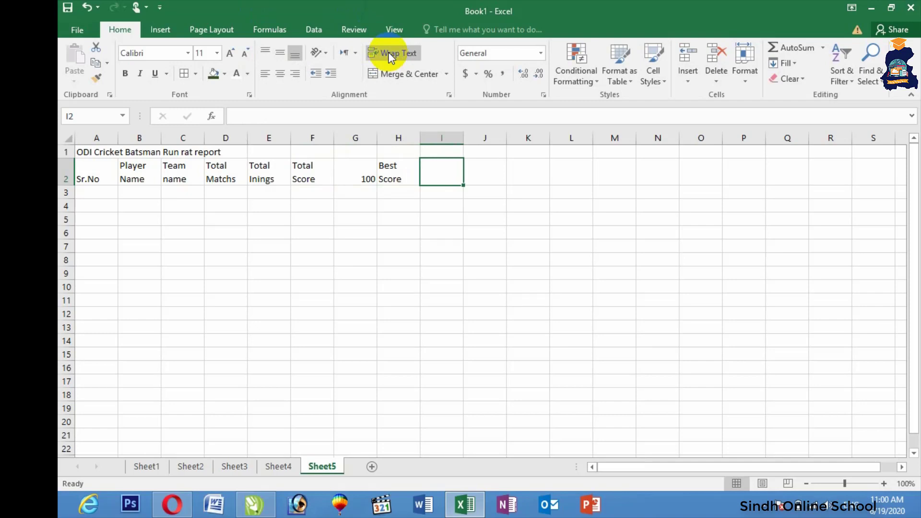
type("50")
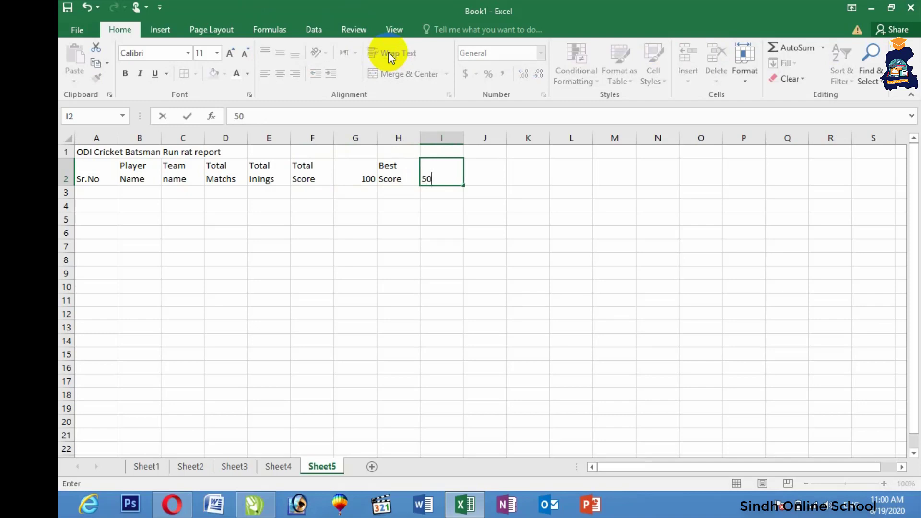
key("Tab")
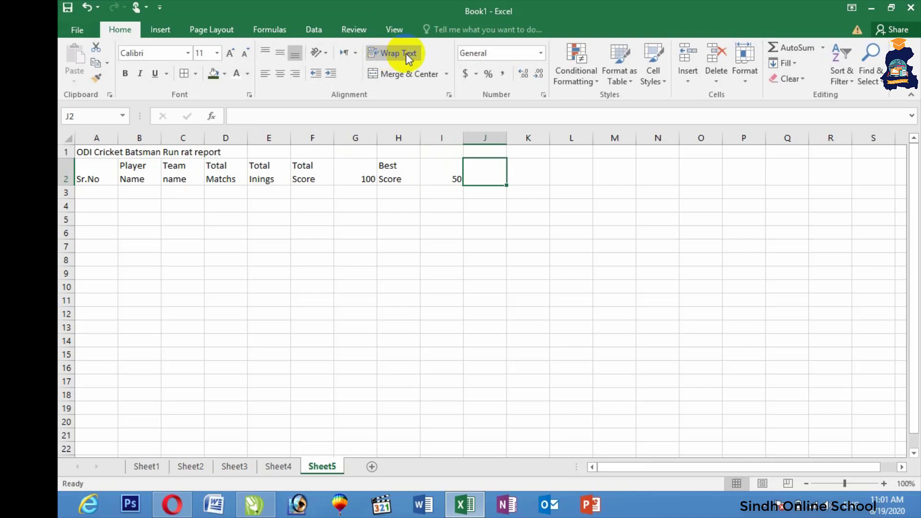
type("R")
key("BackSpace")
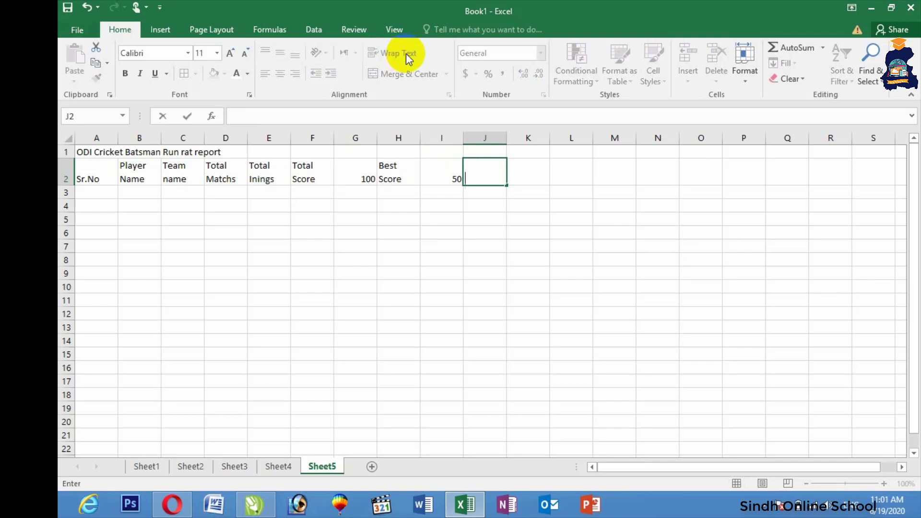
type("Run rat")
key("Tab")
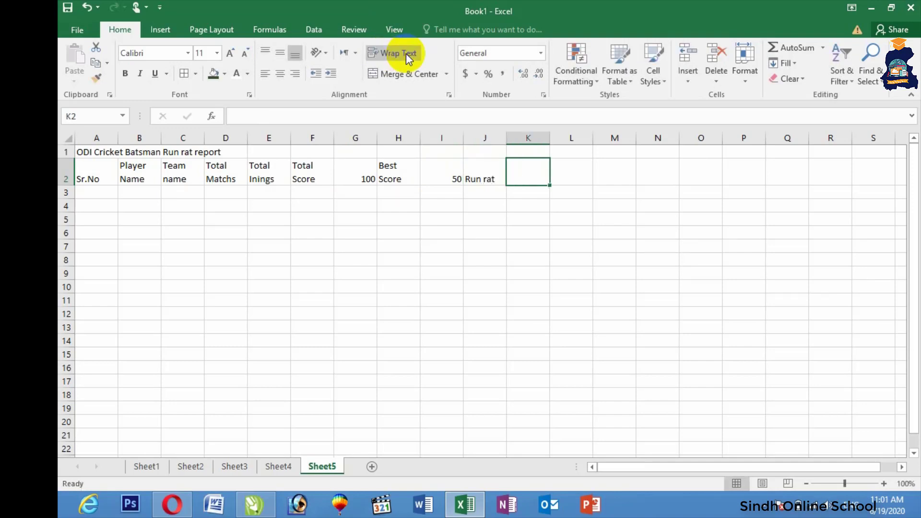
Narrow column J so Run rat wraps, and add the Age heading in K2
left_click(473, 176)
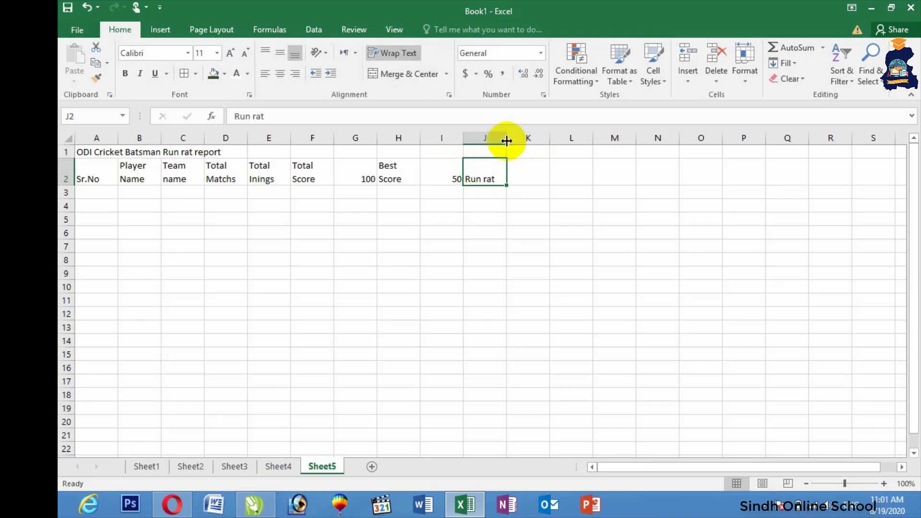
mouse_move(504, 138)
left_mouse_down()
mouse_move(481, 138)
mouse_move(493, 139)
left_mouse_up()
left_click(500, 171)
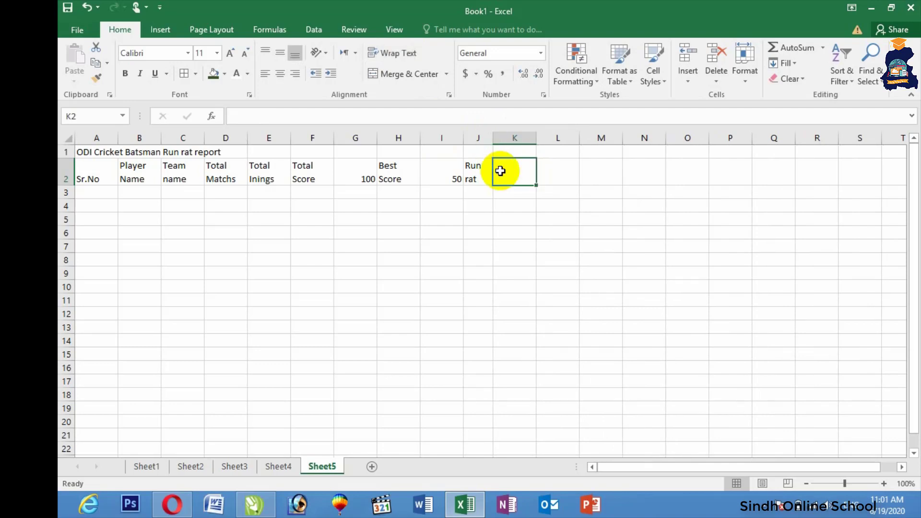
type("Age")
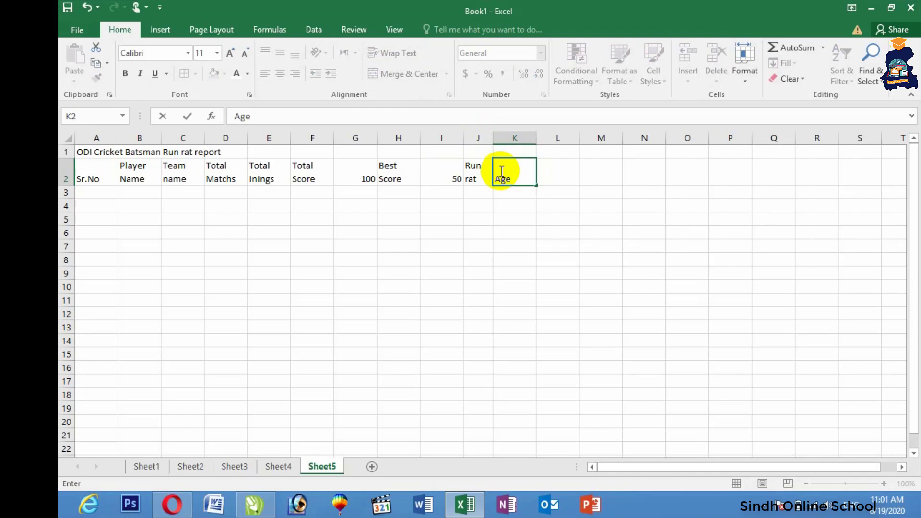
left_click(382, 258)
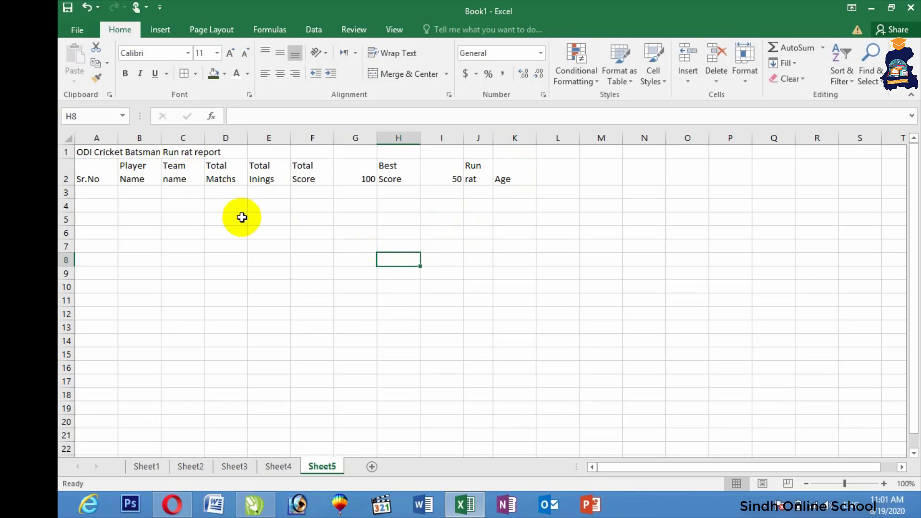
Resize columns A, B and C so the first headings fit, with Player Name wrapped
left_click(164, 220)
left_click_drag(119, 138, 270, 138)
left_click_drag(205, 143, 189, 139)
left_click_drag(255, 140, 247, 141)
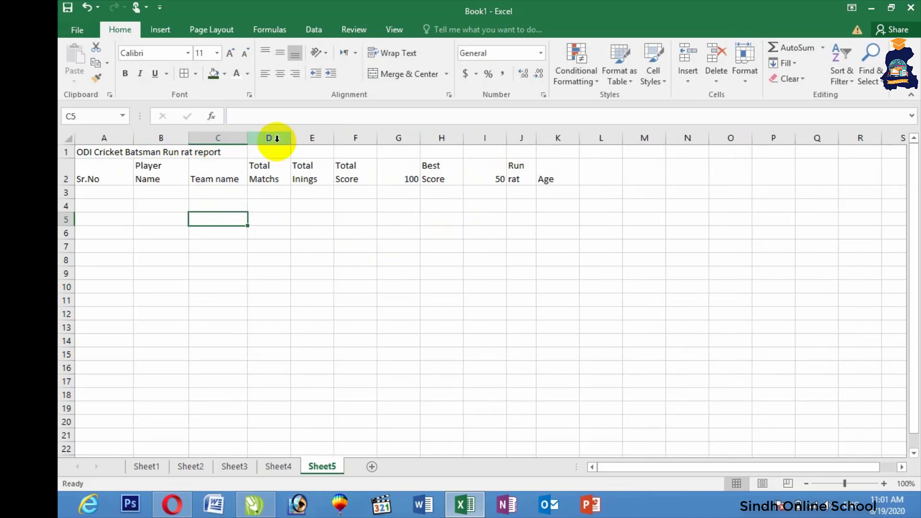
left_click_drag(336, 137, 298, 140)
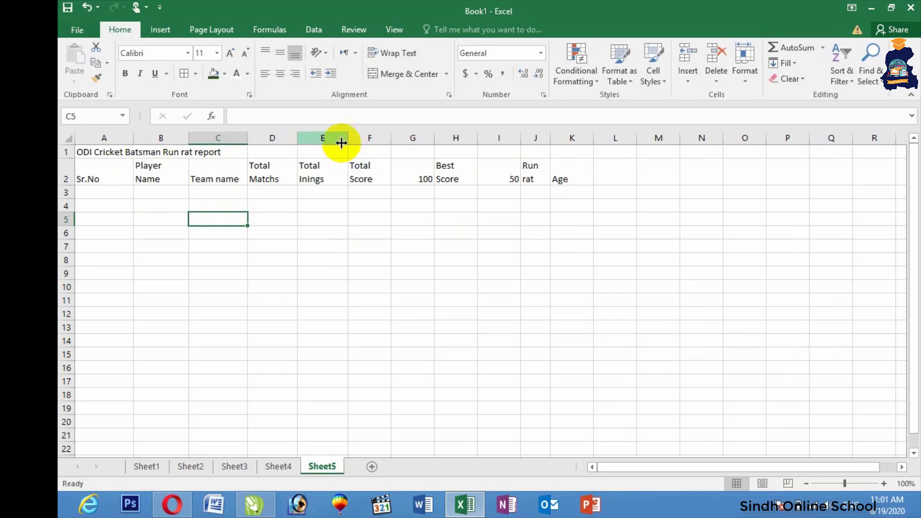
Enlarge the font of the heading row A2:K2 by four size steps
left_click_drag(103, 170, 561, 181)
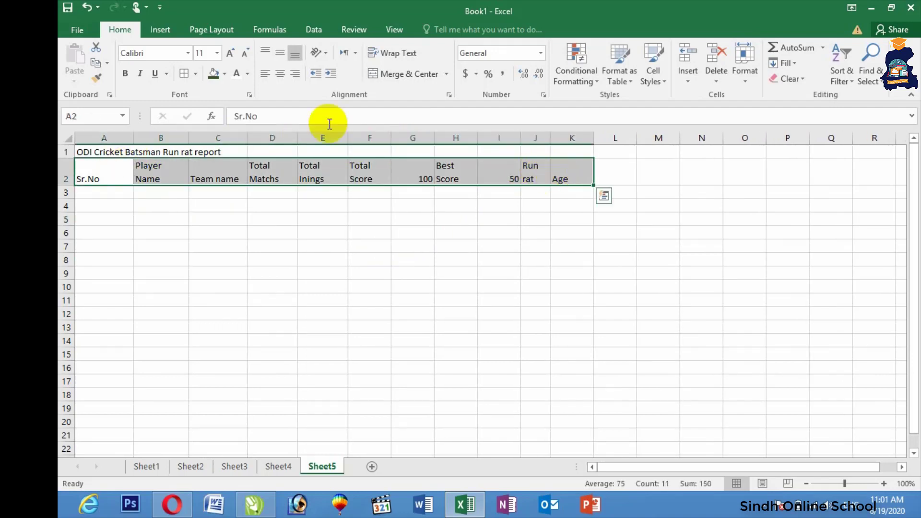
left_click(231, 53)
left_click(232, 53)
left_click(231, 53)
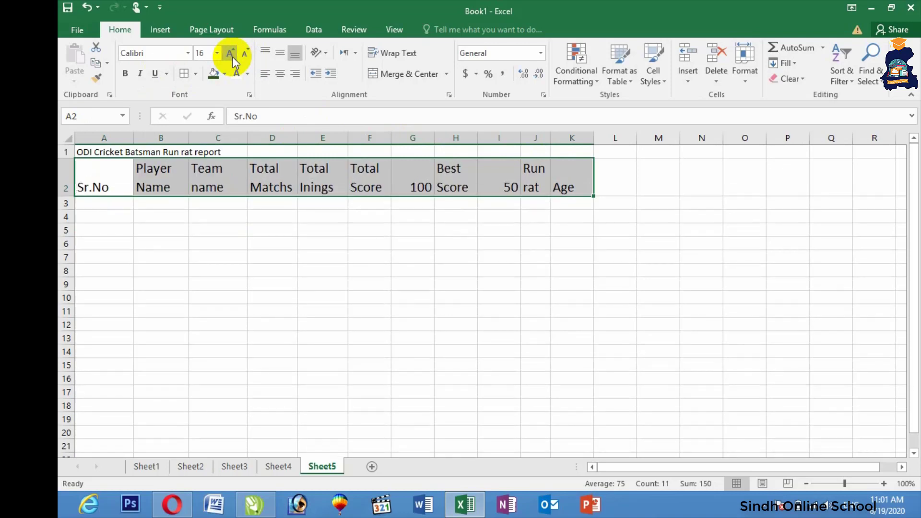
left_click(231, 53)
left_click(232, 271)
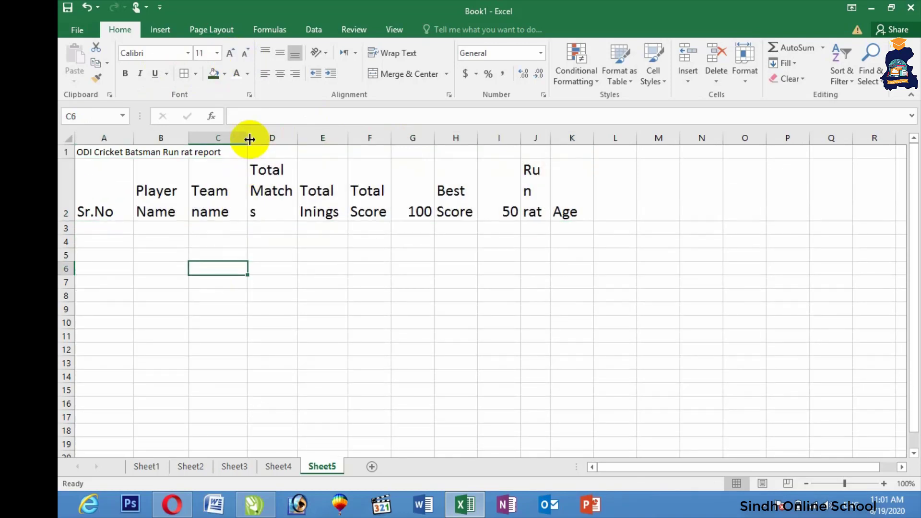
Widen columns C, D and E to fit Team name, Total Matchs and Total Inings
left_click_drag(248, 138, 354, 138)
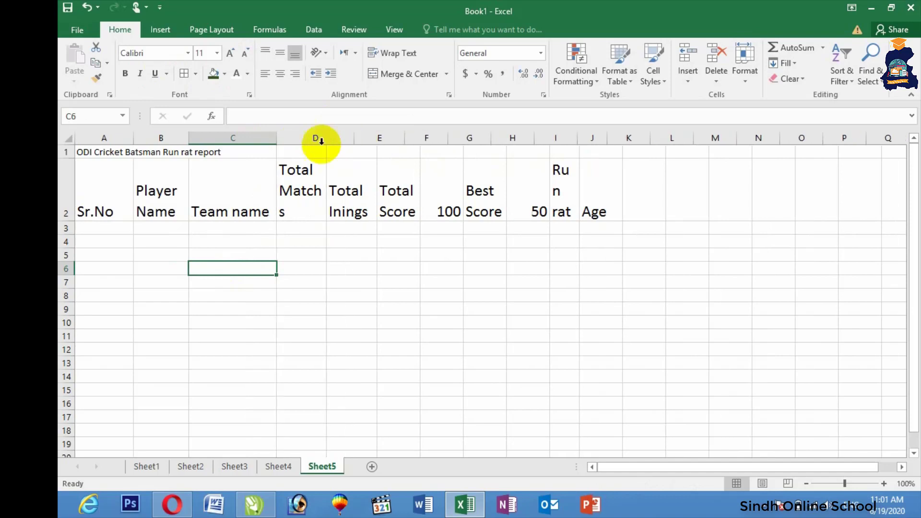
left_click_drag(275, 138, 269, 139)
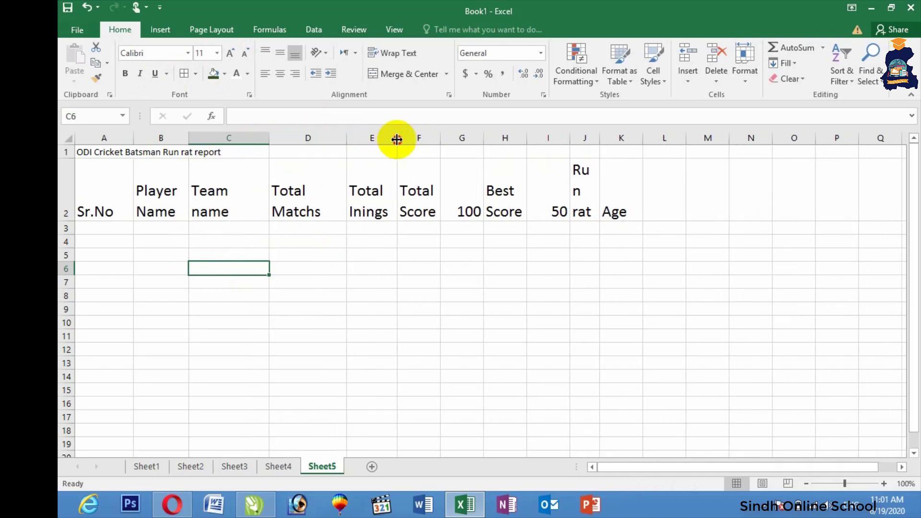
left_click_drag(397, 139, 660, 139)
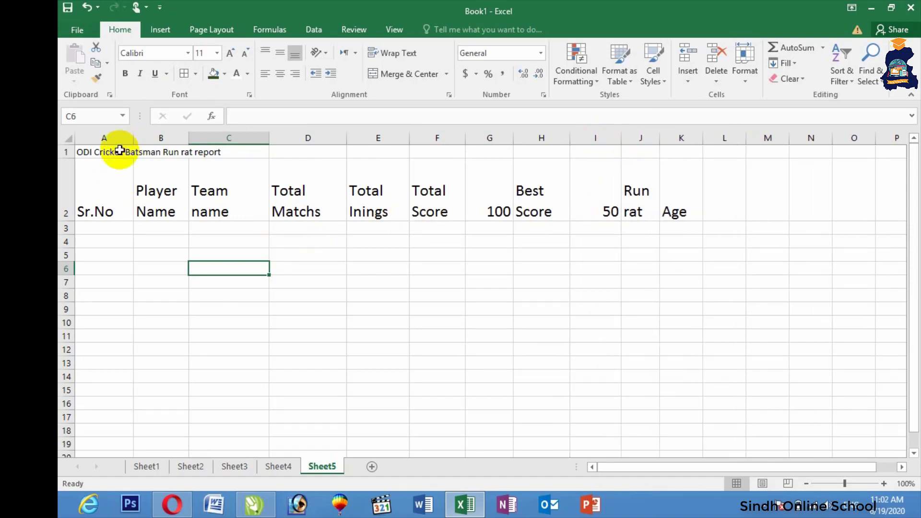
left_click_drag(80, 152, 688, 152)
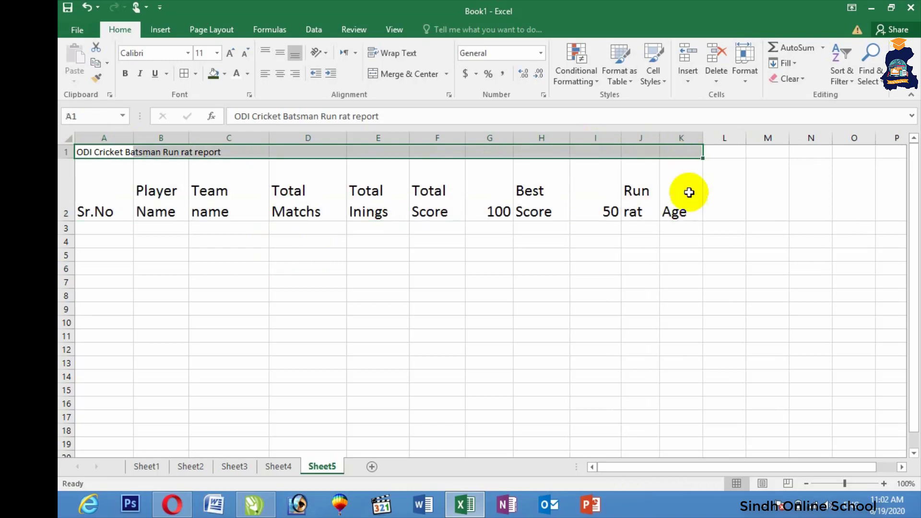
Merge and centre the title across A1:K1, make it bold and enlarge it
left_click(386, 74)
left_click(125, 73)
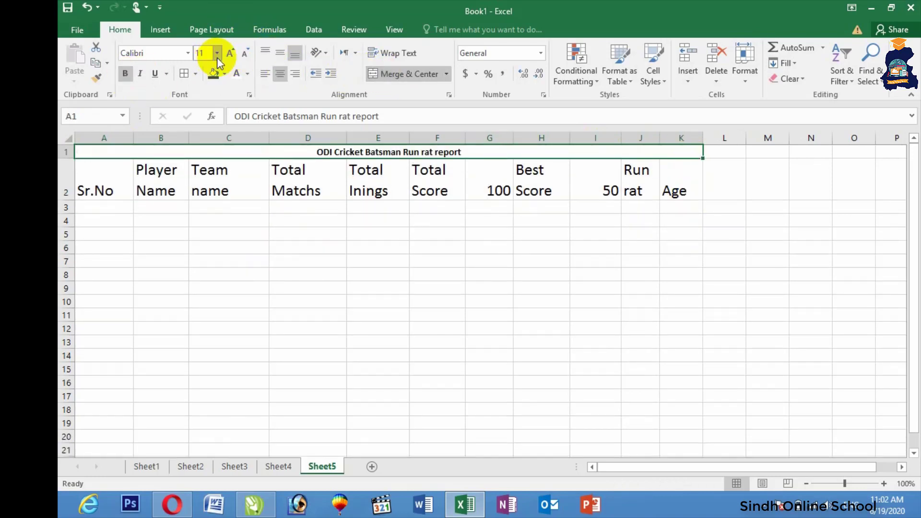
left_click(231, 56)
left_click(231, 56)
left_click(231, 56)
left_click(231, 56)
left_click(231, 56)
left_click(231, 56)
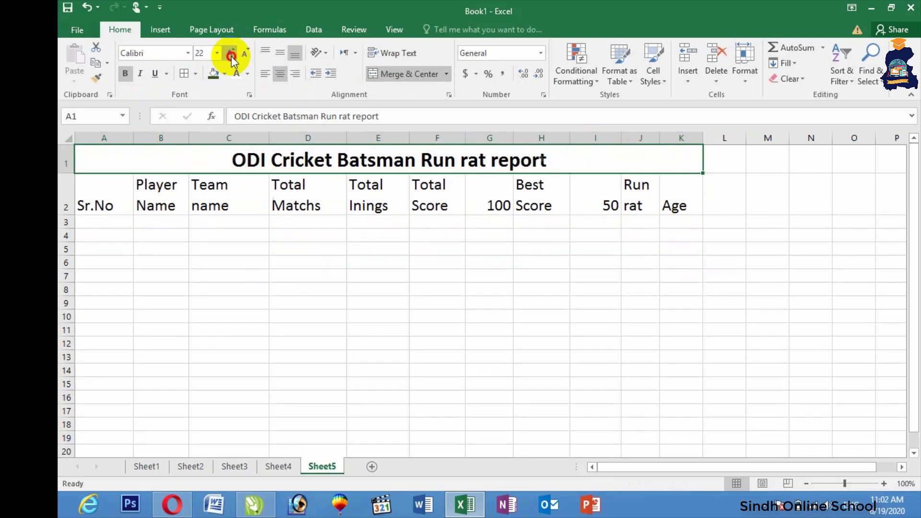
left_click(231, 56)
left_click(231, 57)
left_click(232, 56)
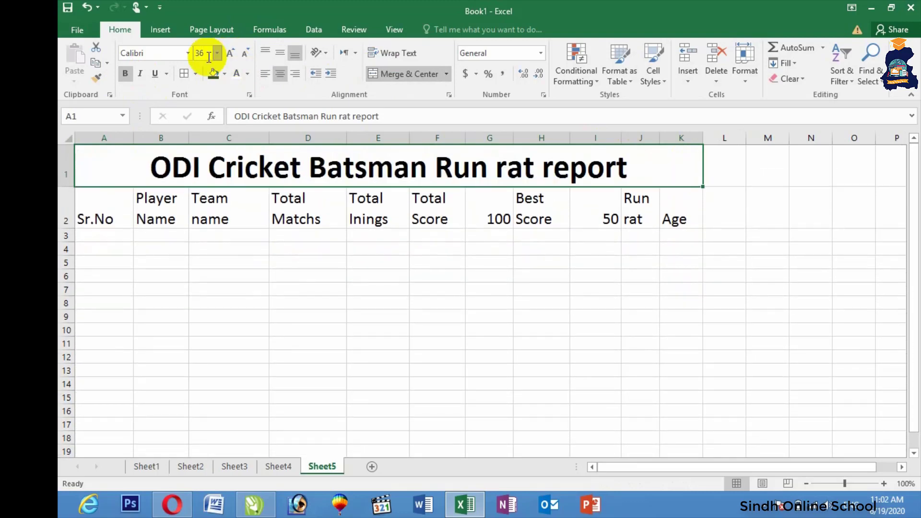
Set the title font to ABO SLMAN Alomar 2 at 28 pt
left_click(188, 57)
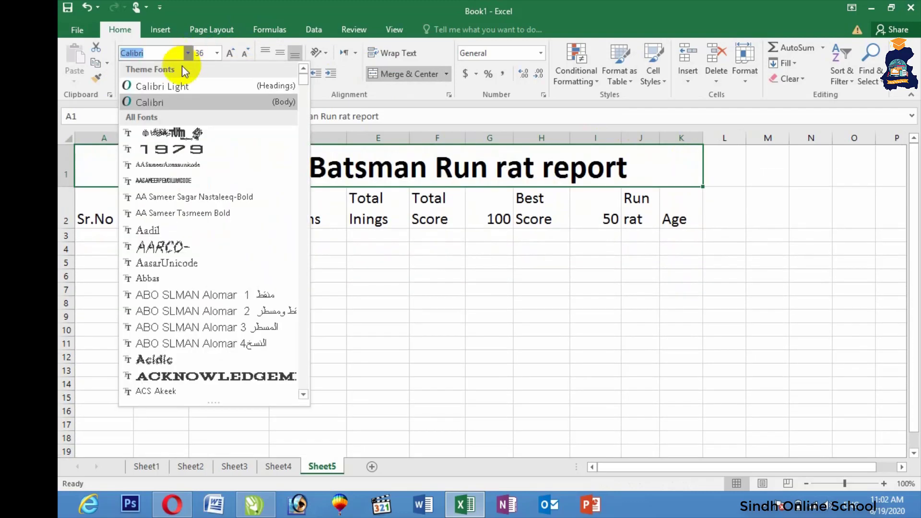
left_click(177, 85)
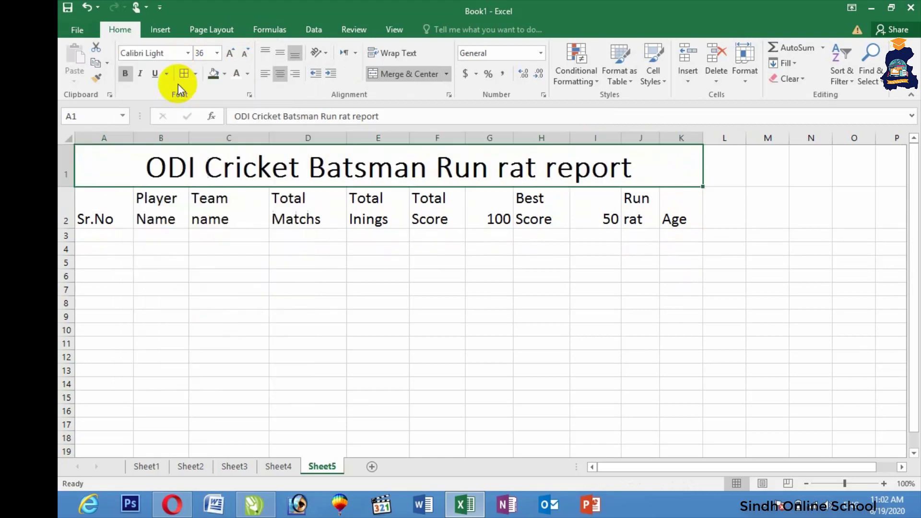
left_click(231, 53)
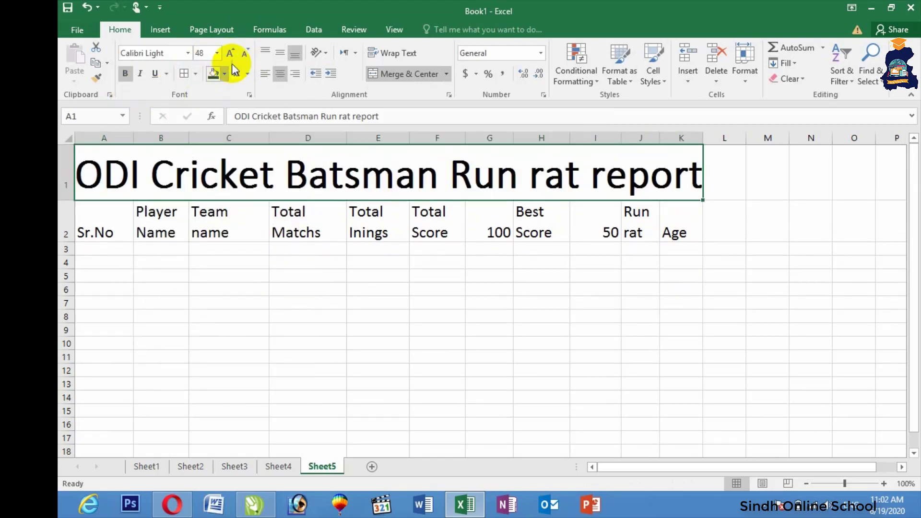
left_click(245, 54)
left_click(244, 54)
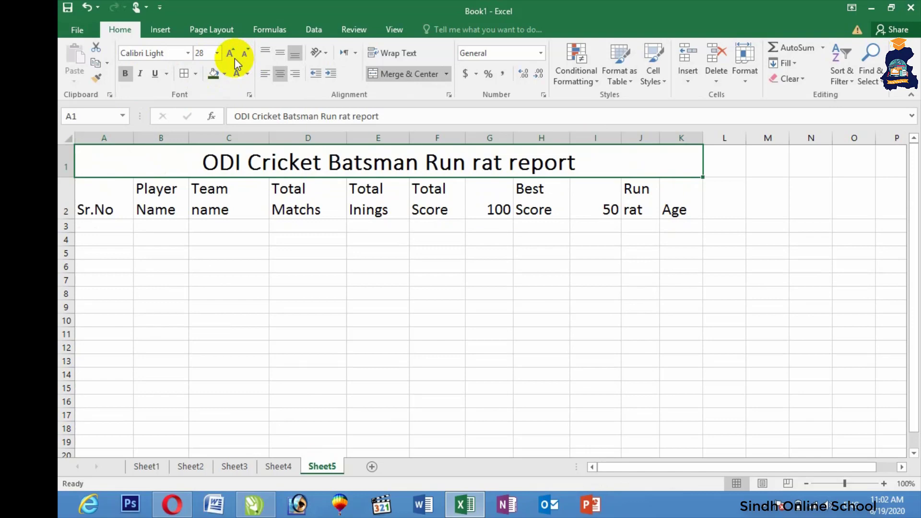
left_click(188, 56)
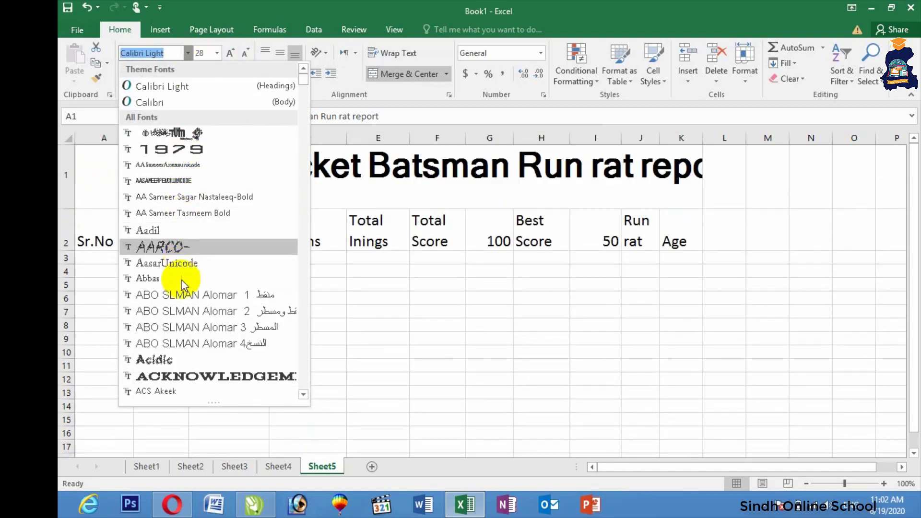
left_click(182, 311)
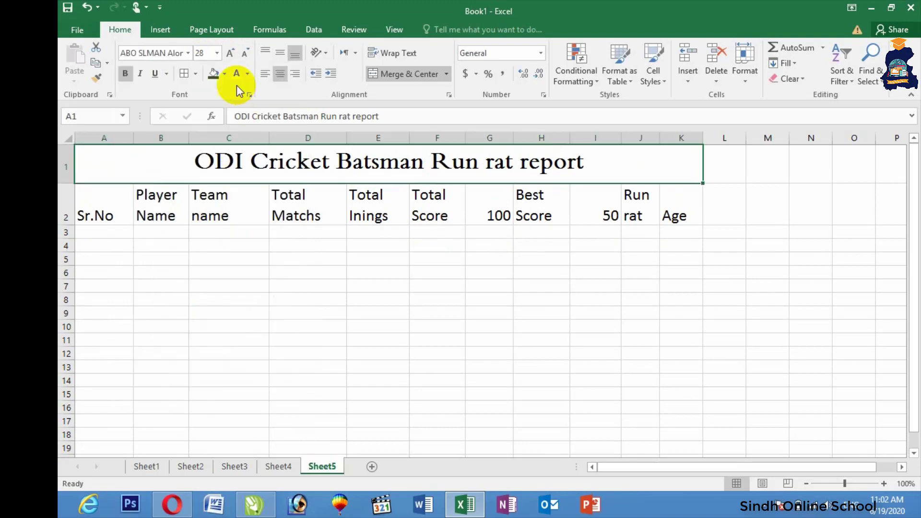
left_click(230, 53)
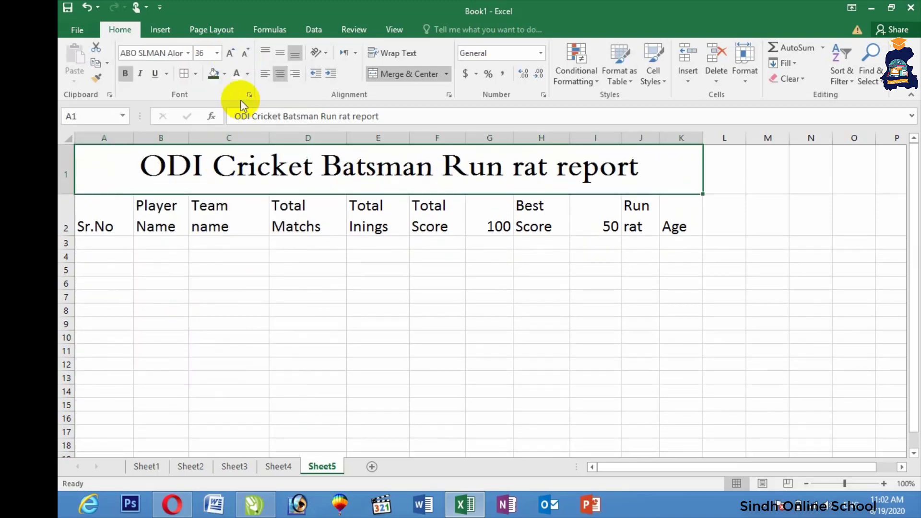
left_click(244, 53)
left_click_drag(133, 200, 671, 201)
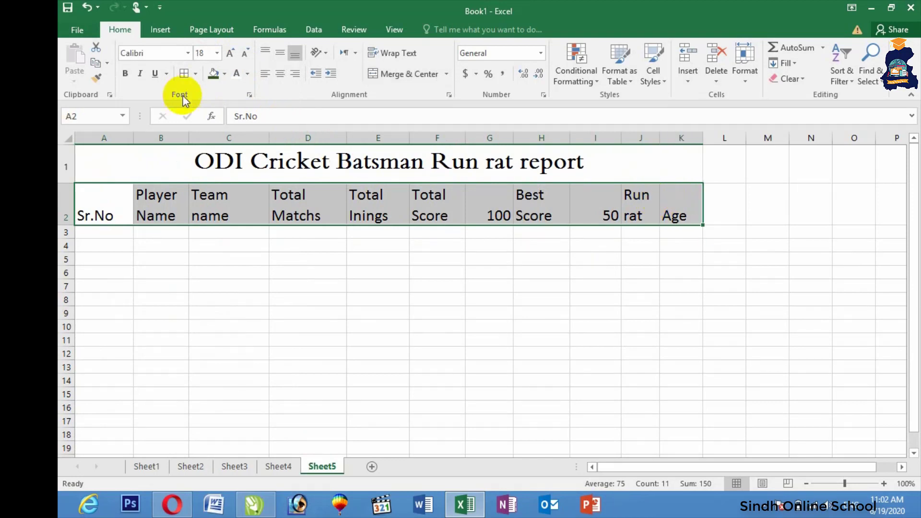
Set the row 2 headings to 14 pt, centred horizontally and vertically, not bold
left_click(245, 54)
left_click(246, 53)
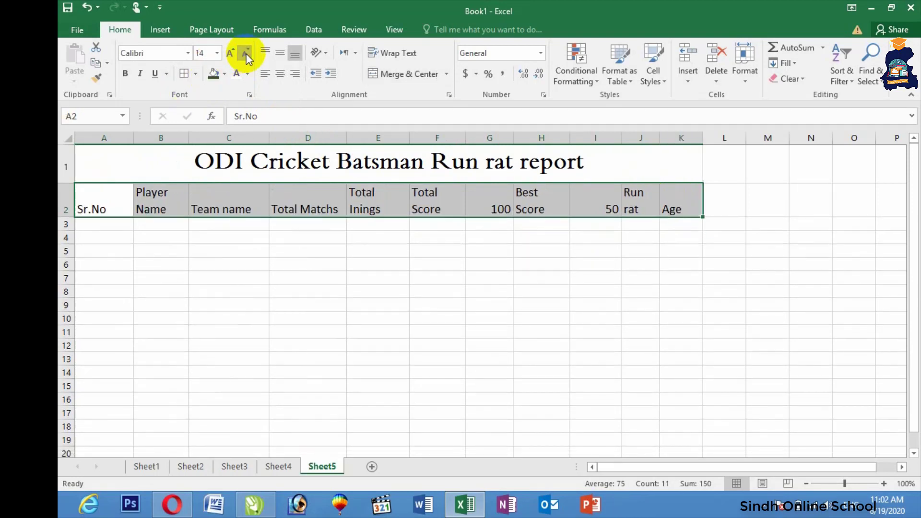
left_click(281, 74)
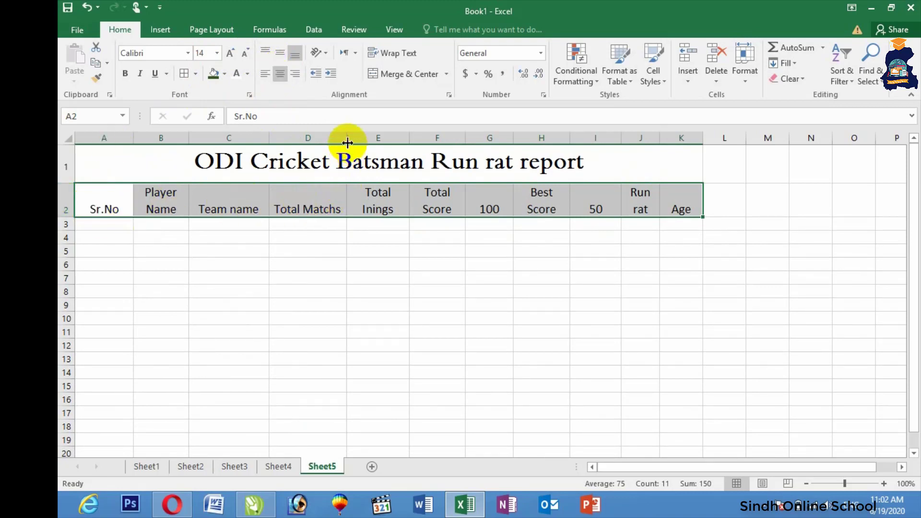
left_click_drag(338, 141, 332, 139)
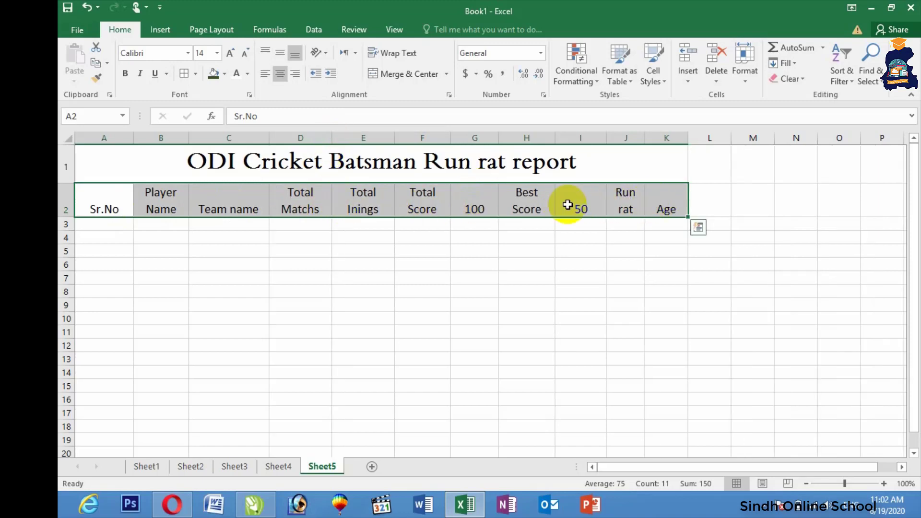
left_click(281, 54)
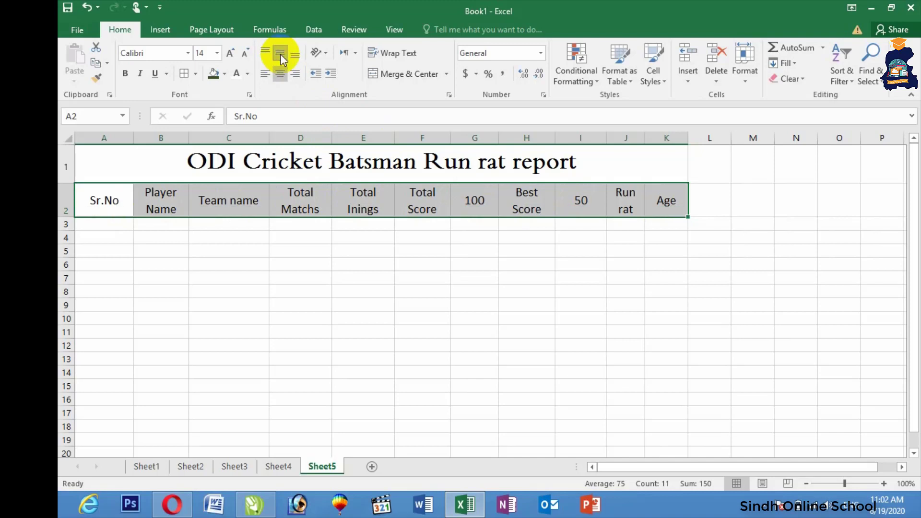
left_click(125, 73)
left_click(213, 247)
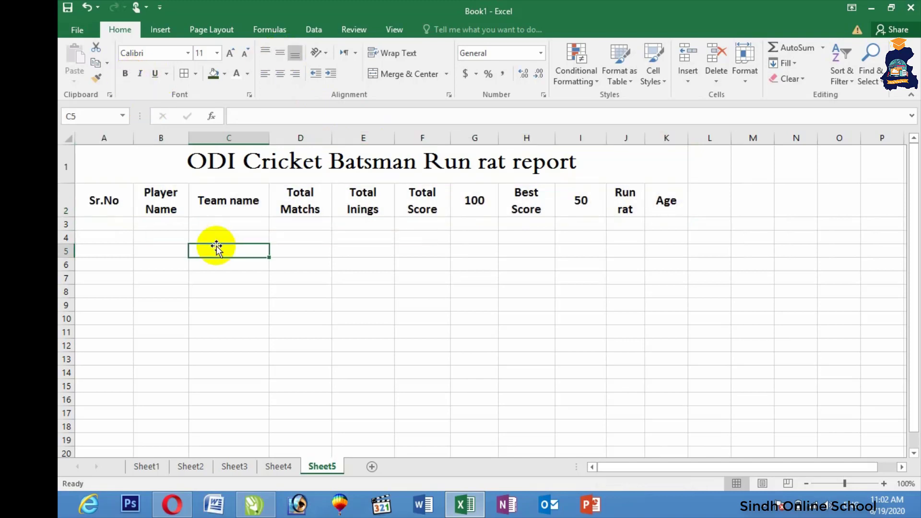
left_click_drag(105, 198, 663, 192)
left_click(126, 74)
Apply All Borders to the table range A1:K7
left_click_drag(147, 166, 162, 281)
left_click(183, 74)
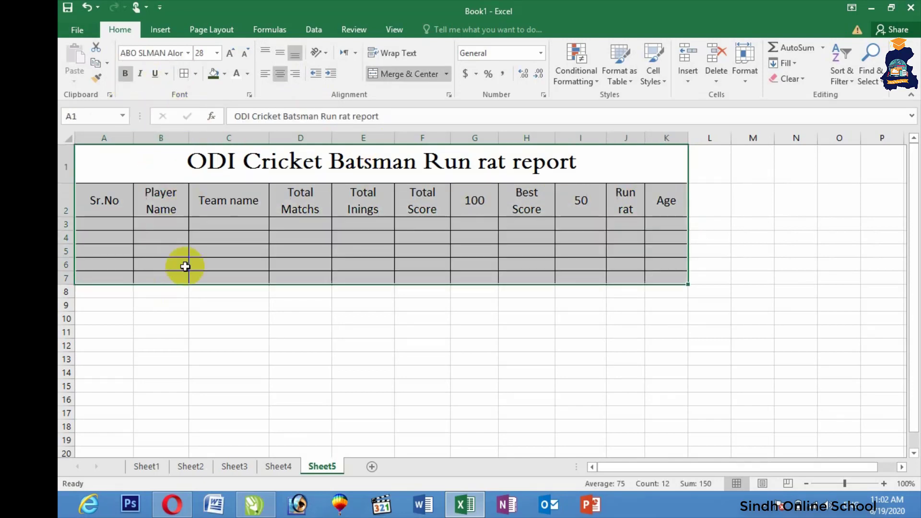
left_click(253, 317)
left_click(113, 224)
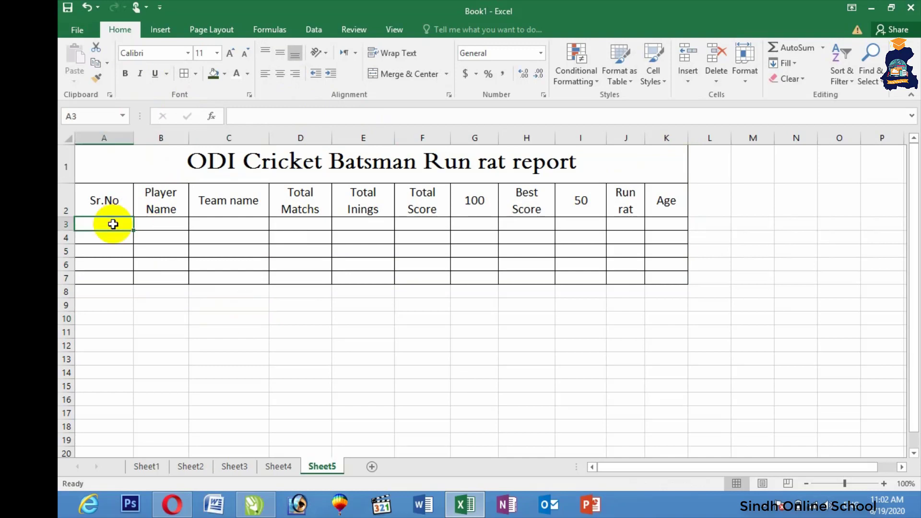
Fill Sr.No 1 to 5 in A3:A7 as a series and centre-align the data rows A3:K7
type("1")
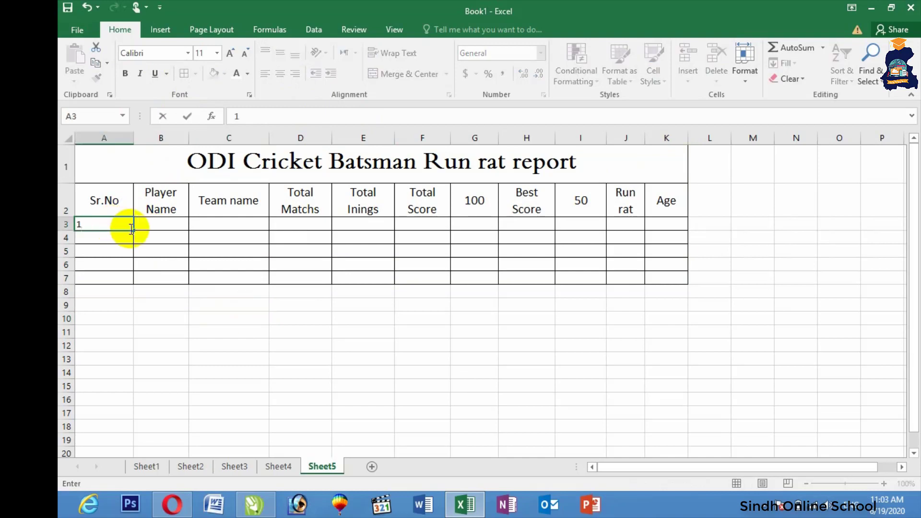
left_click_drag(133, 231, 128, 283)
left_click(144, 293)
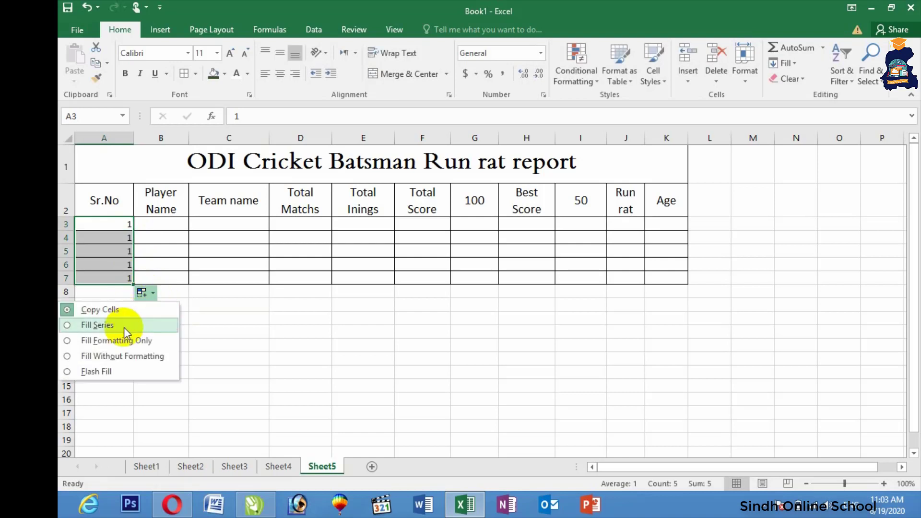
left_click(123, 326)
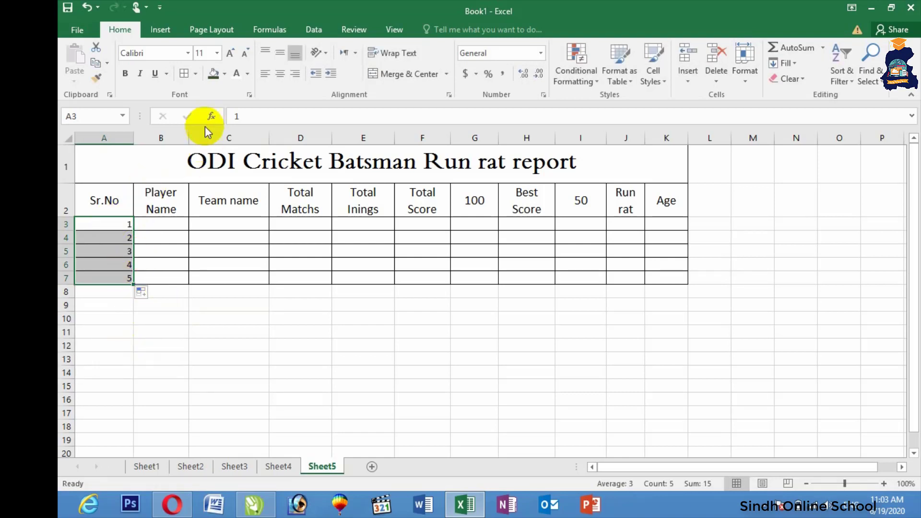
left_click(280, 73)
left_click_drag(177, 223, 667, 278)
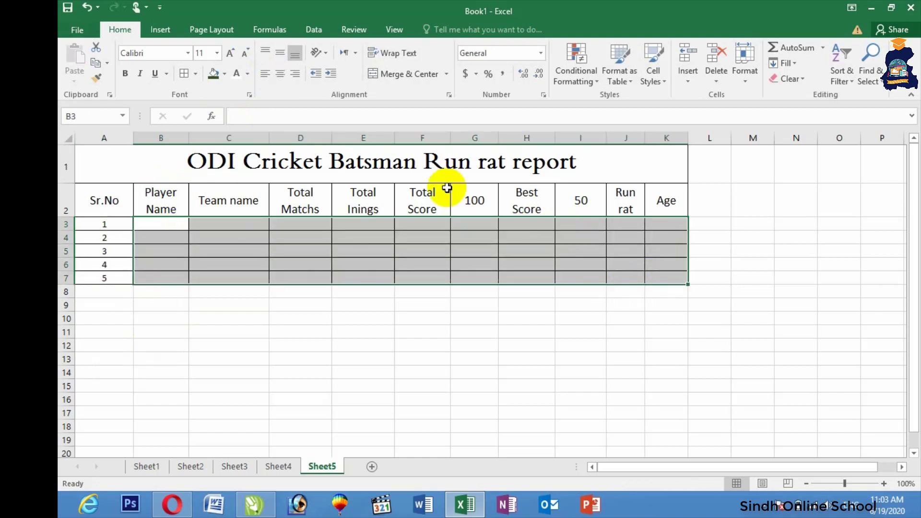
left_click(282, 76)
left_click(166, 223)
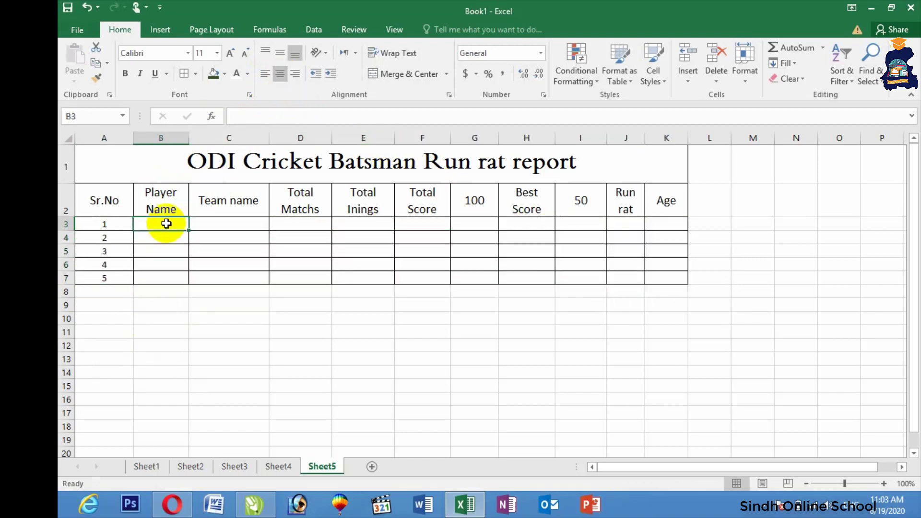
Enter the player's name, team Pakistan, 53 matches and 41 innings in B3:E3
type("Q")
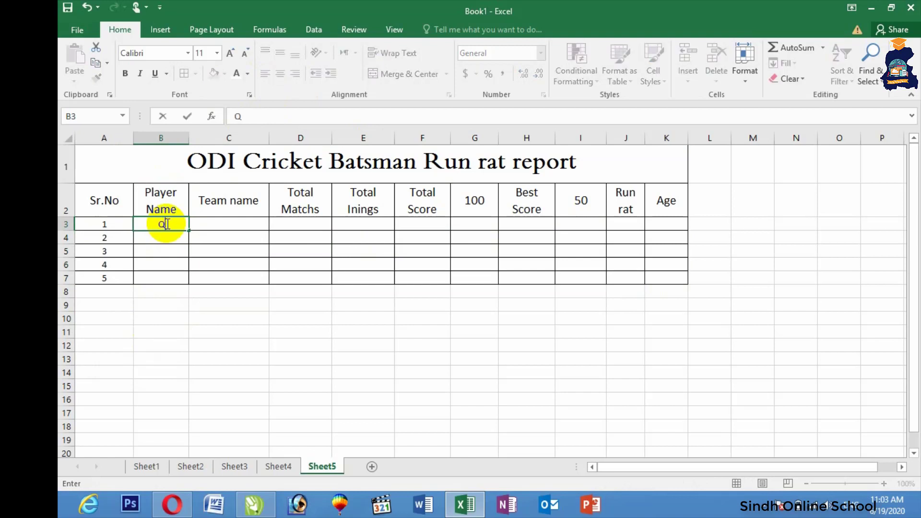
type("adeer")
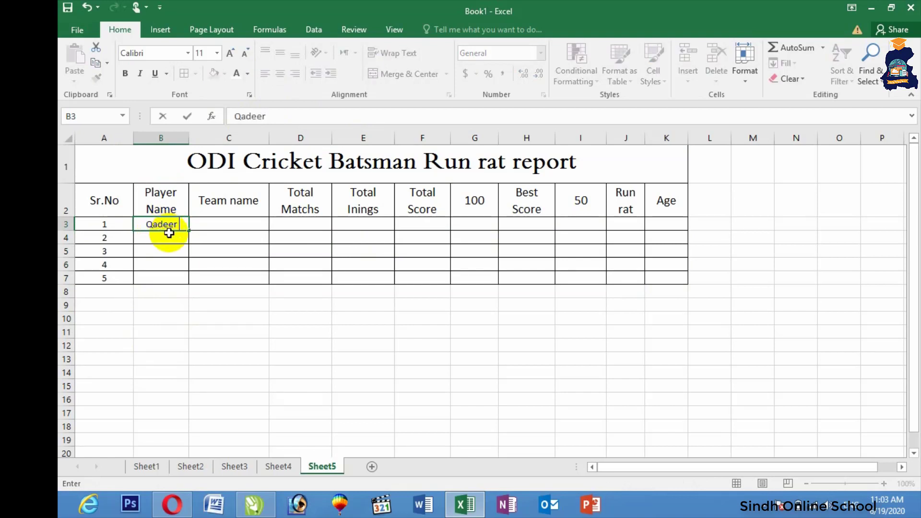
left_click(230, 228)
type("Pakistan")
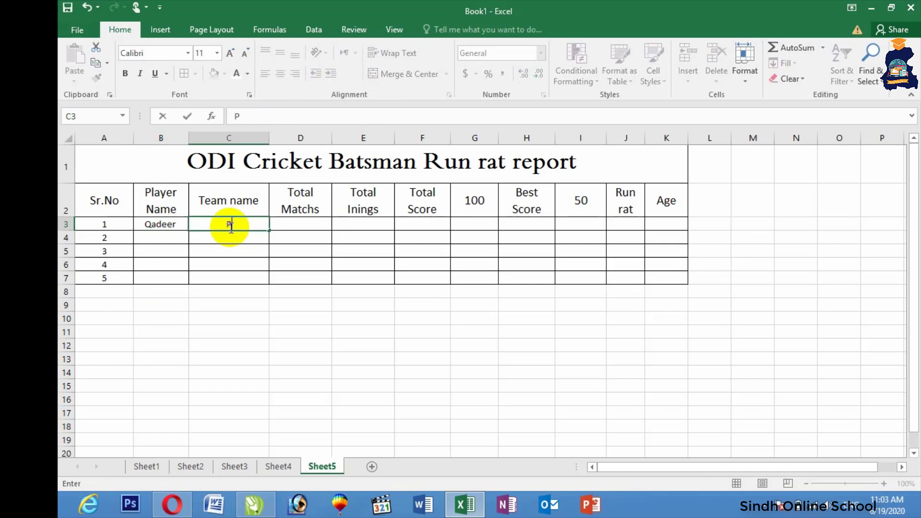
left_click(304, 229)
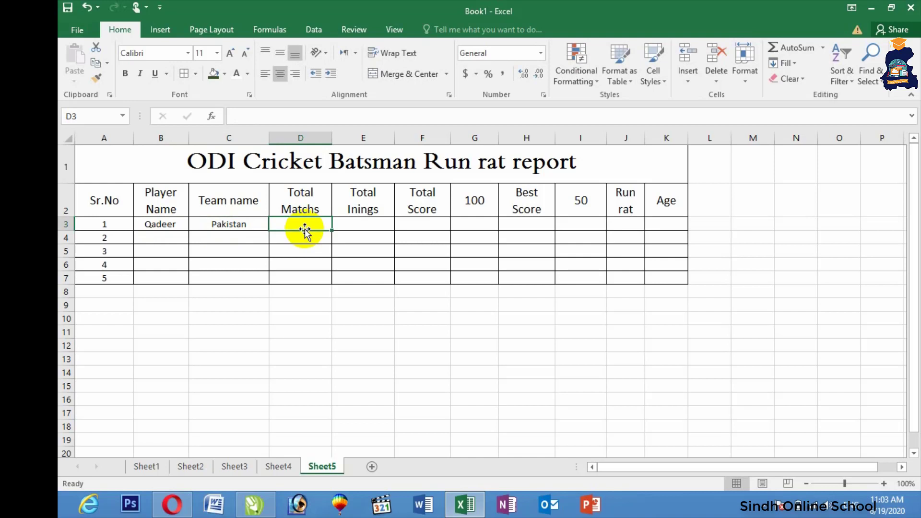
type("53")
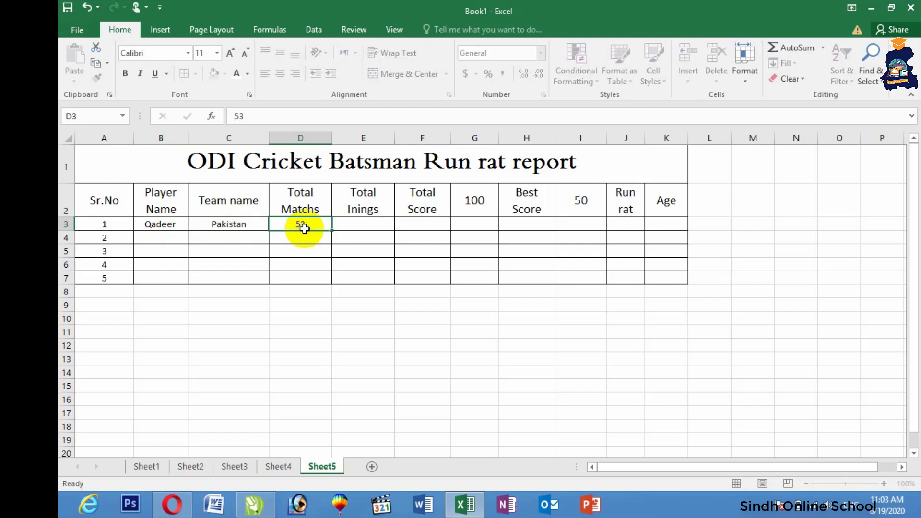
key("Tab")
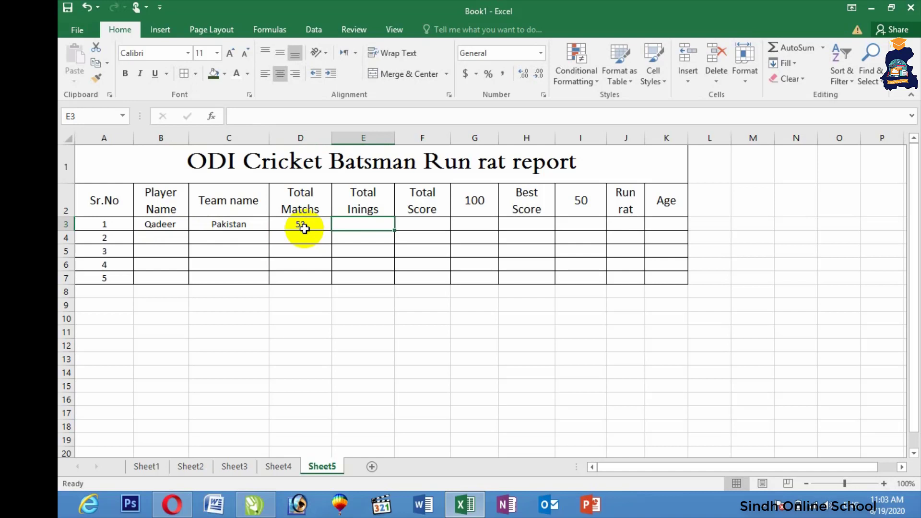
type("41")
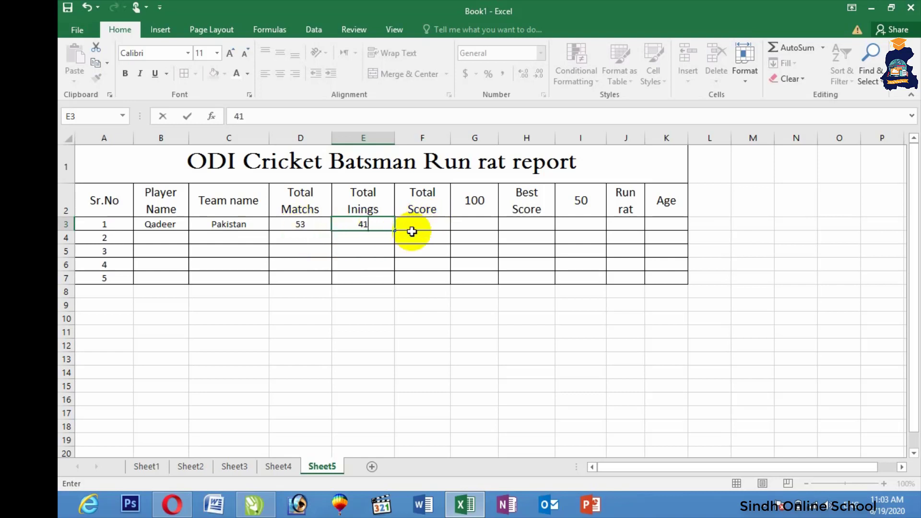
left_click(426, 226)
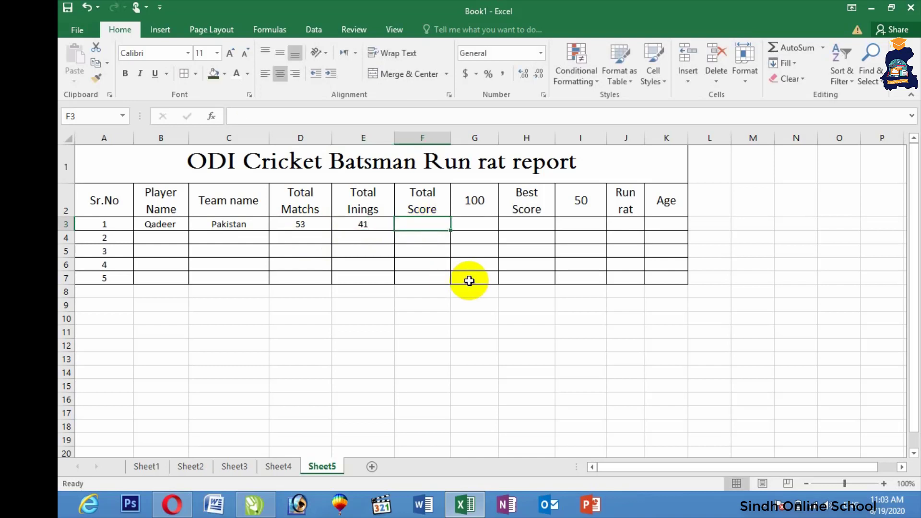
Enter total score 4230, 7 hundreds, best score 182 and 13 fifties in F3:I3
type("4230")
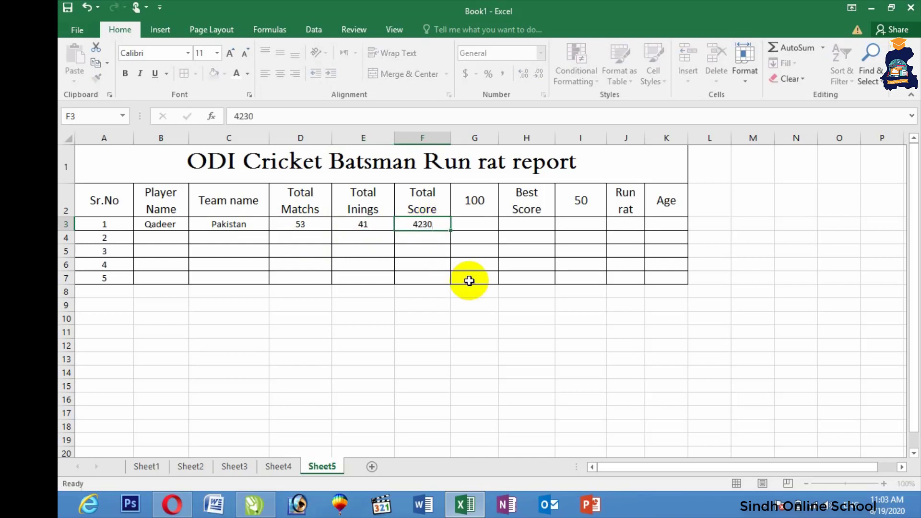
key("Tab")
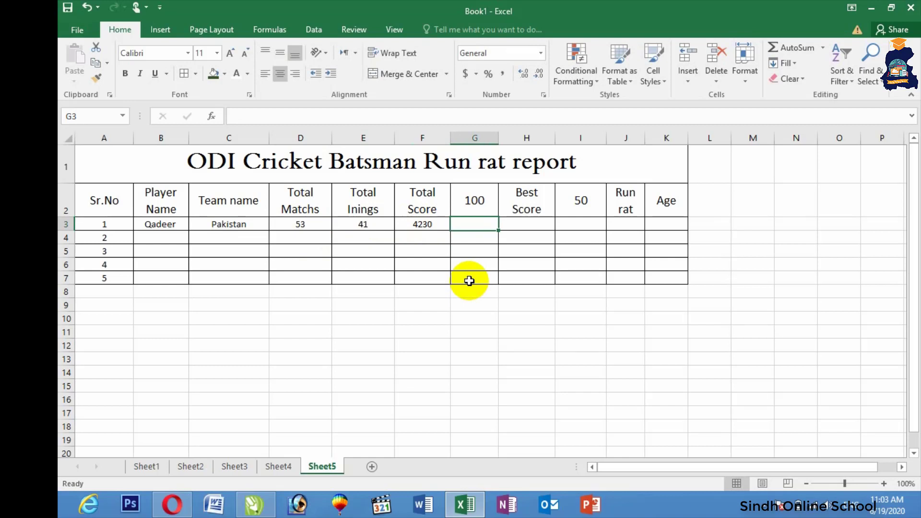
type("7")
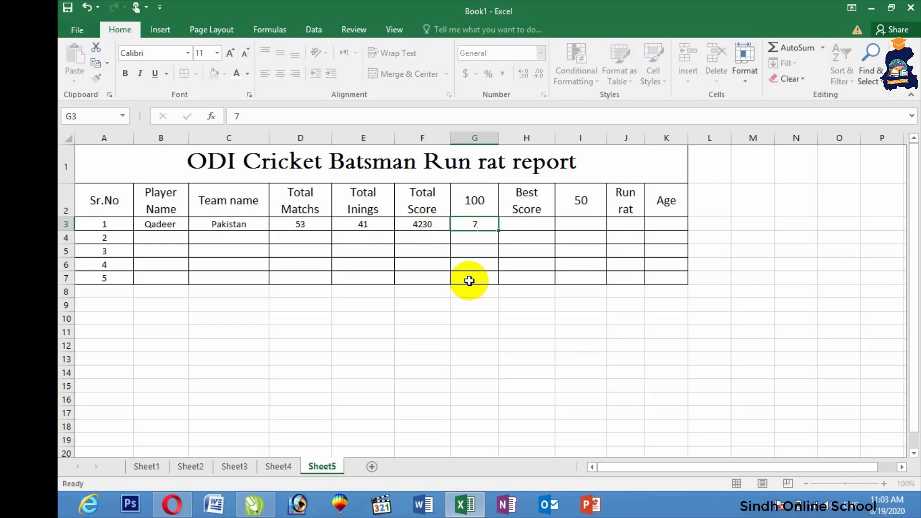
key("Tab")
type("182")
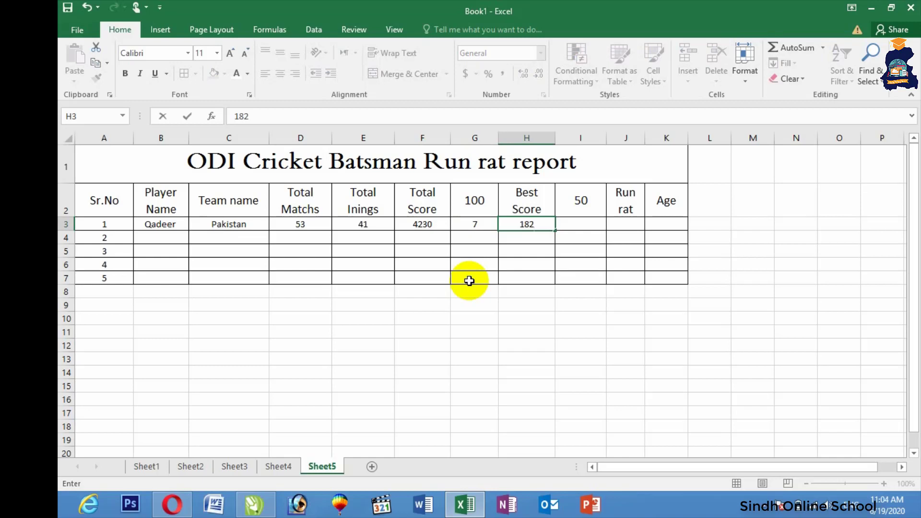
key("Tab")
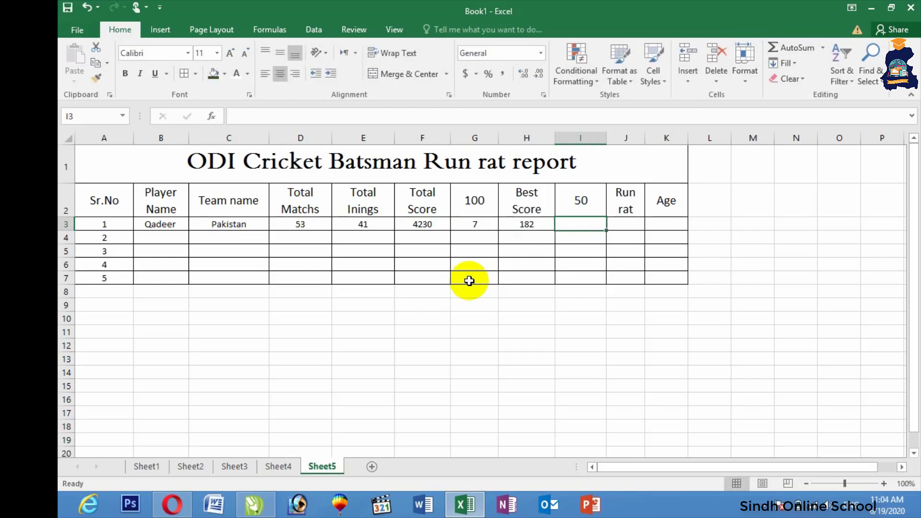
type("13")
key("Tab")
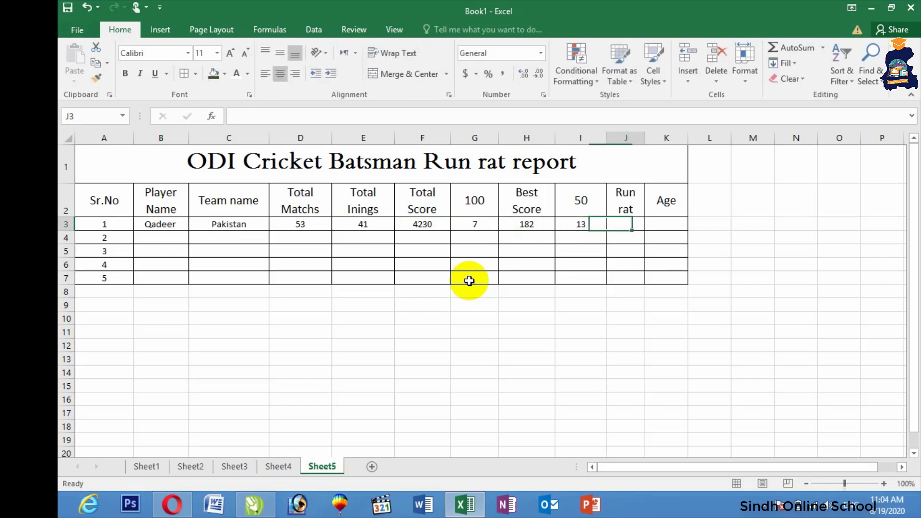
Calculate Run rat in J3 as =F3/D3 (79.8113) and enter Age 27 in K3
type("=")
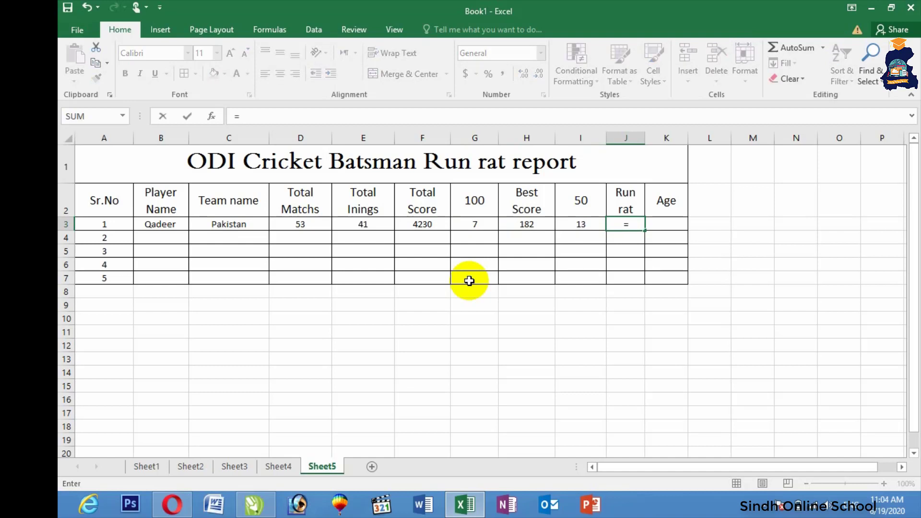
left_click(429, 225)
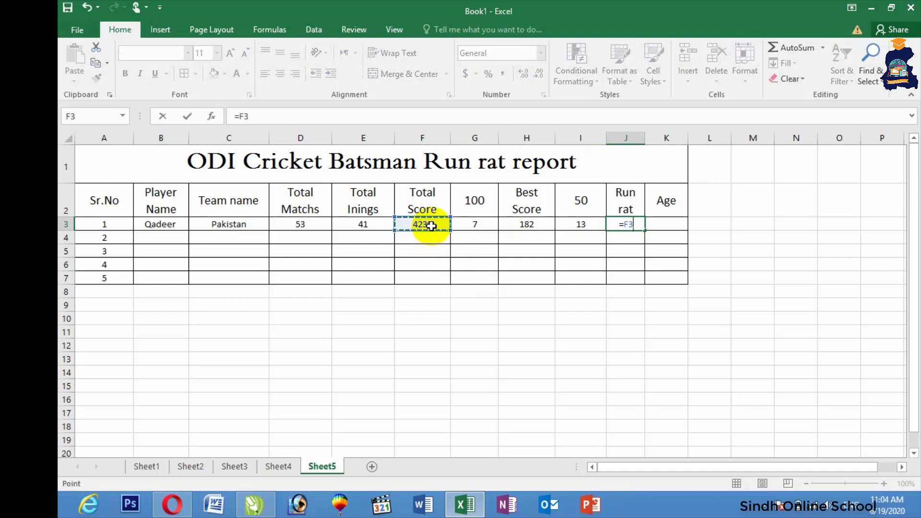
type("/")
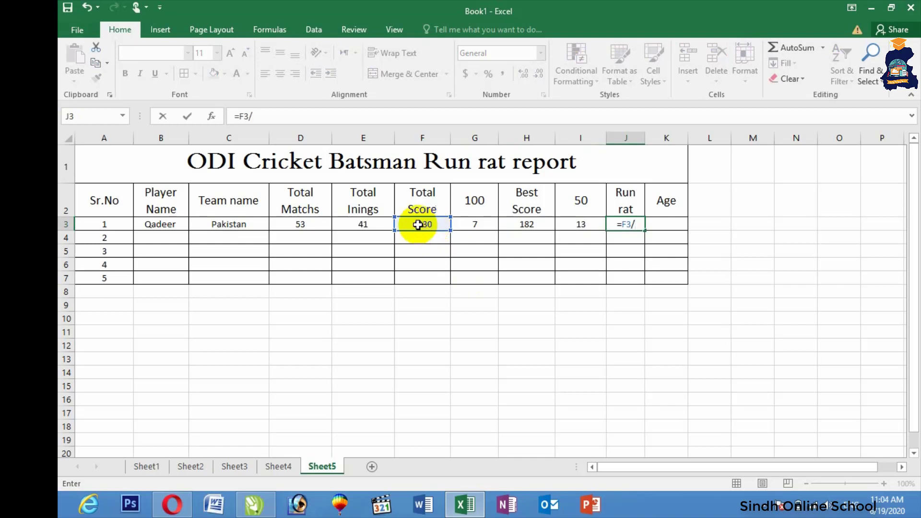
left_click(288, 224)
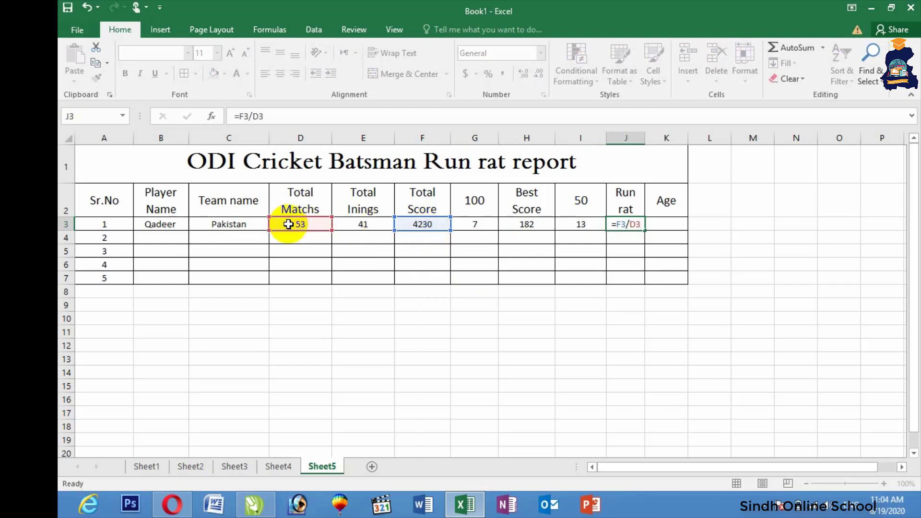
key("Return")
left_click(665, 222)
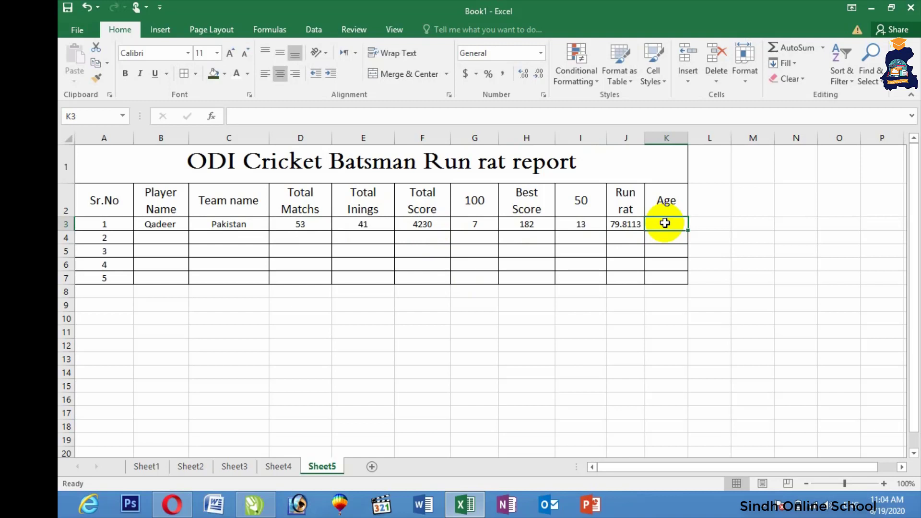
type("27")
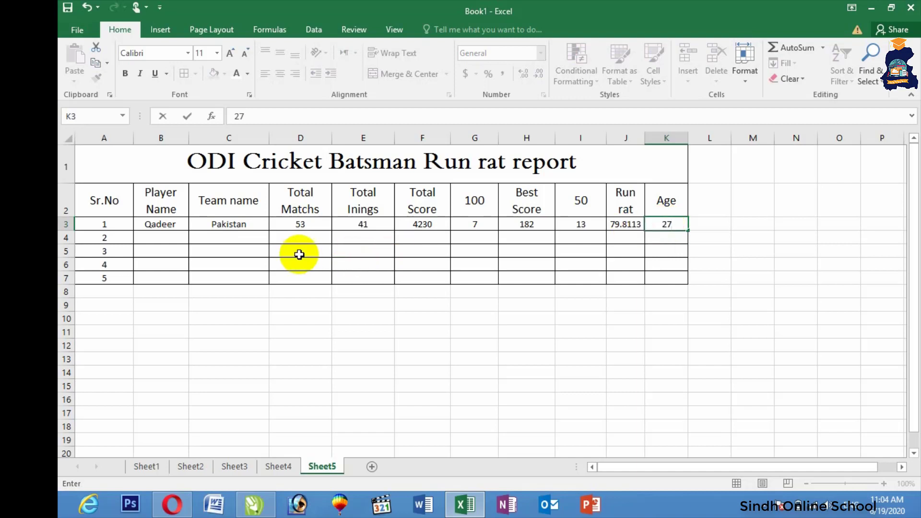
left_click(169, 239)
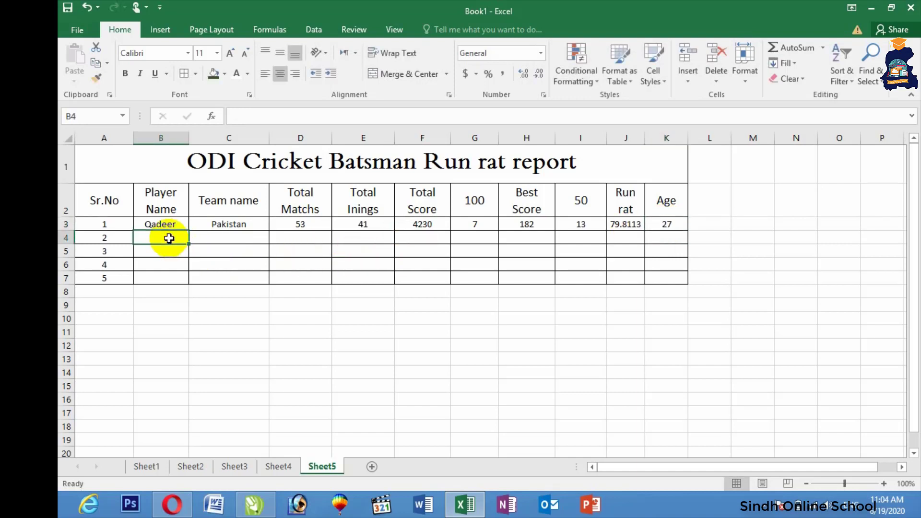
Enter the second player's name, team Kandhkot, 41 matches, 37 innings and 3600 total score in row 4
type("Waseem")
key("Tab")
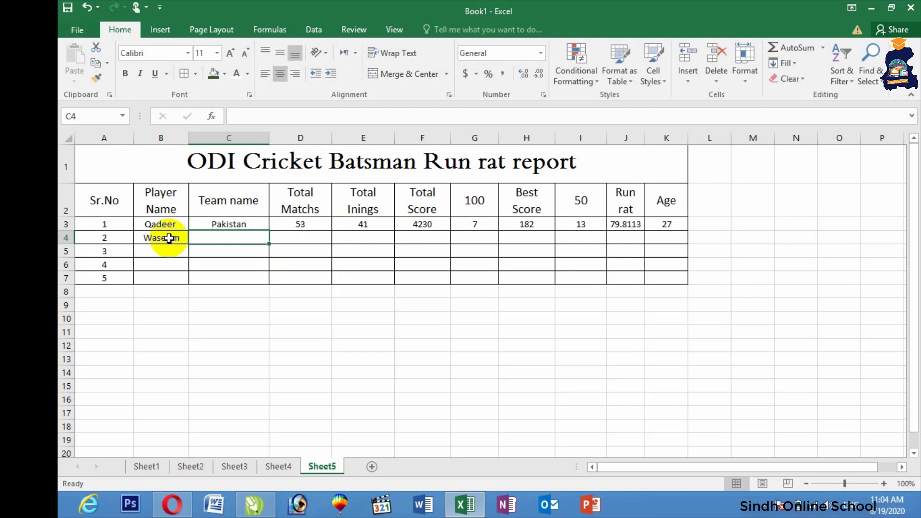
type("Kandhkot")
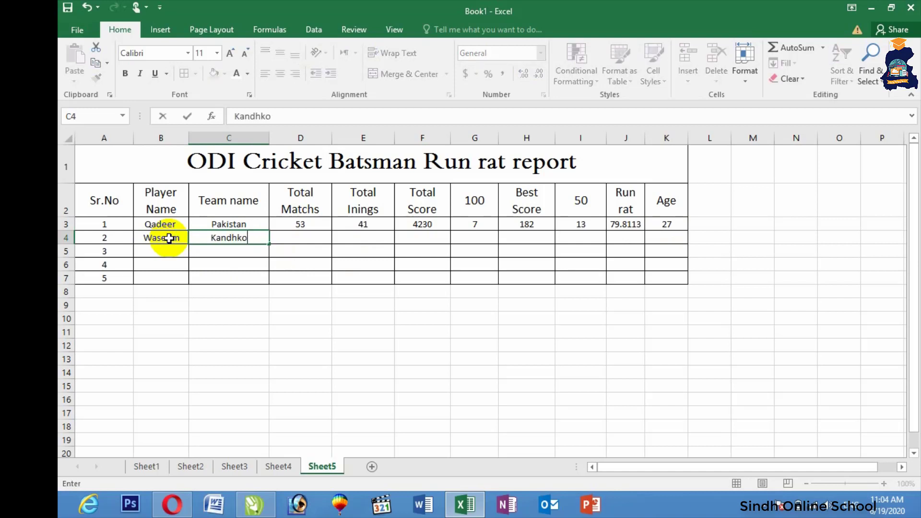
key("Tab")
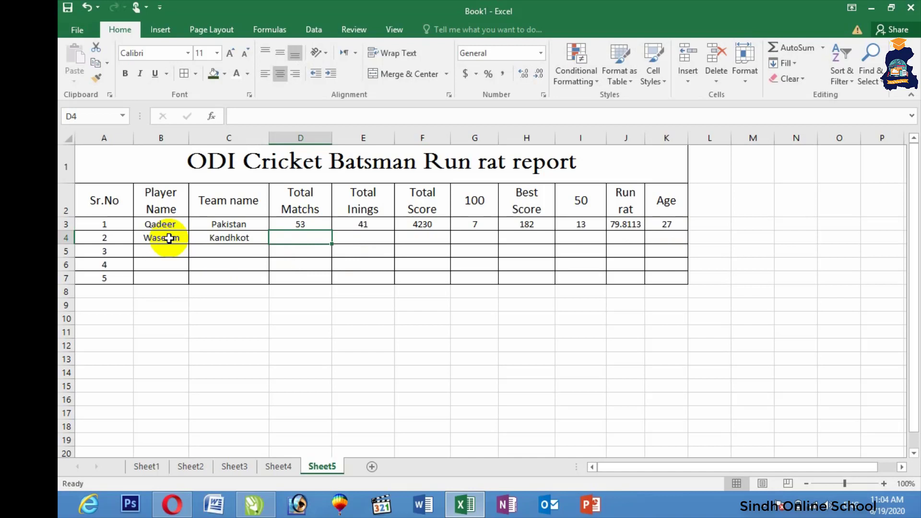
type("41")
key("Tab")
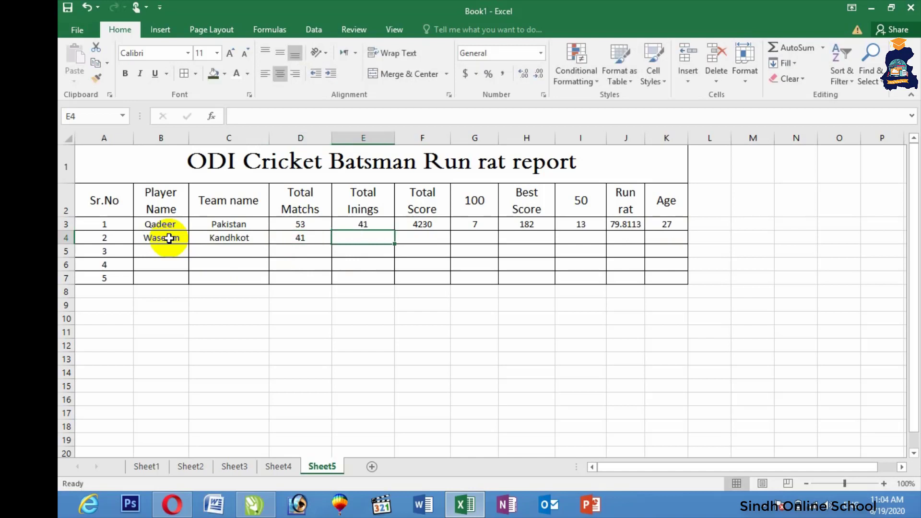
type("37")
key("Tab")
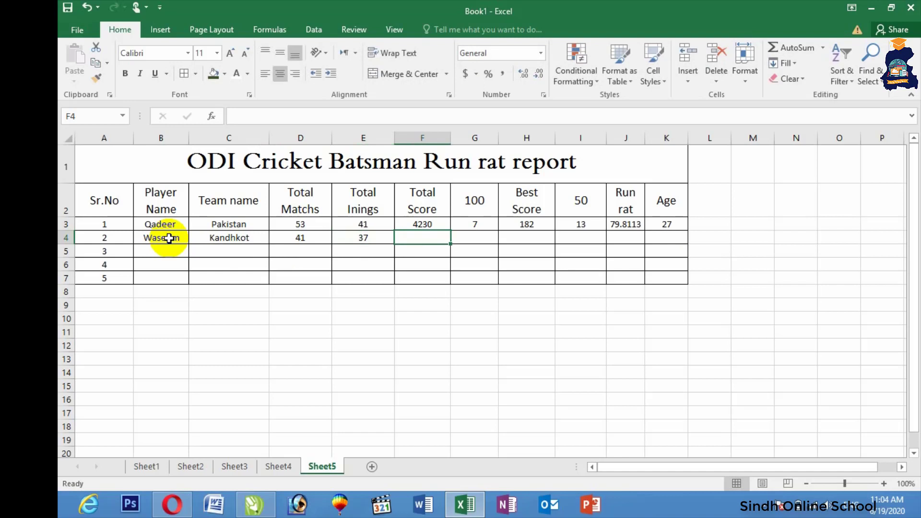
type("3600")
key("Tab")
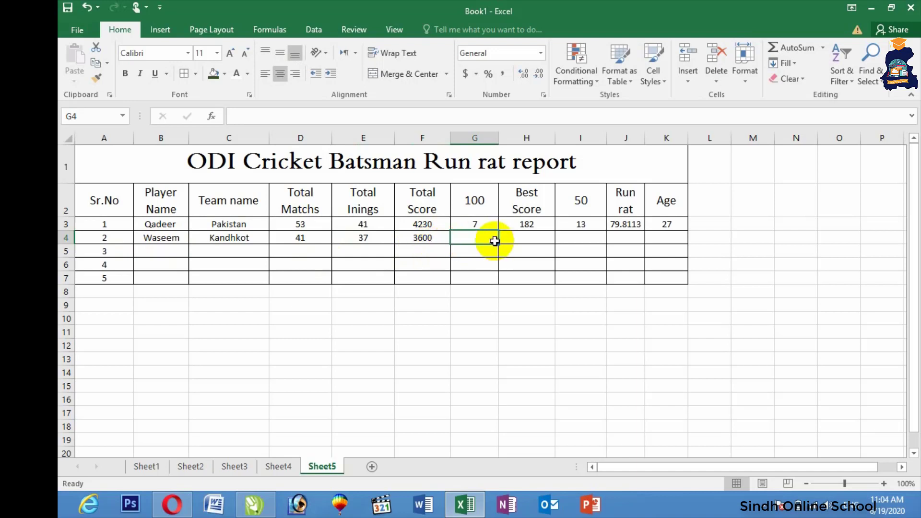
Fill in 2 hundreds, a best score of 140 and 8 fifties for the second player
type("2")
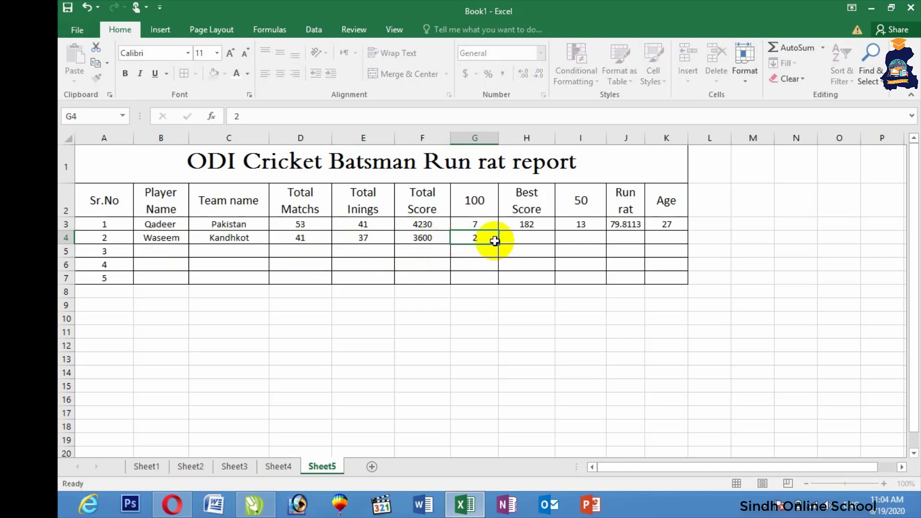
key("Tab")
type("140")
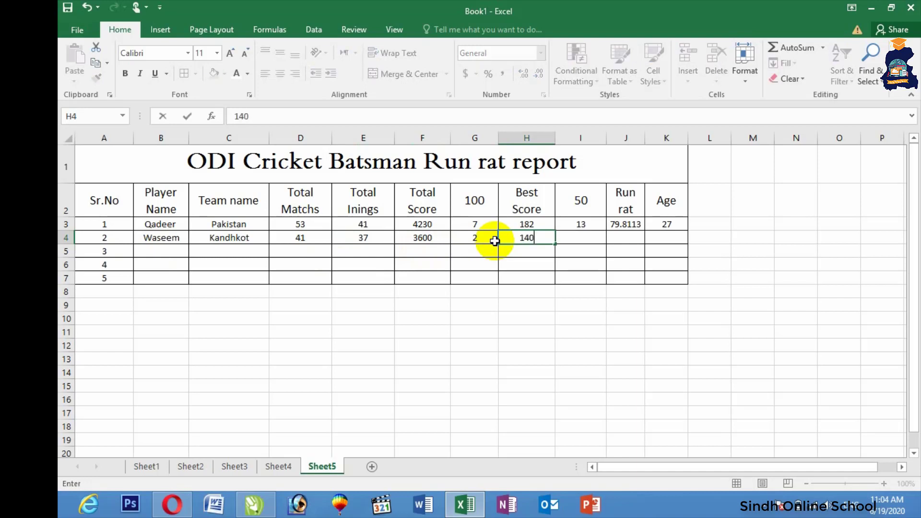
key("Tab")
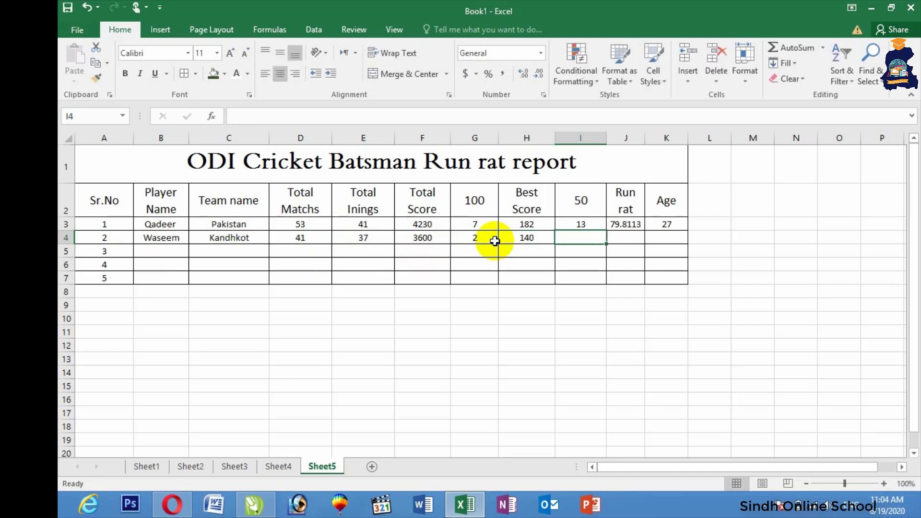
type("8")
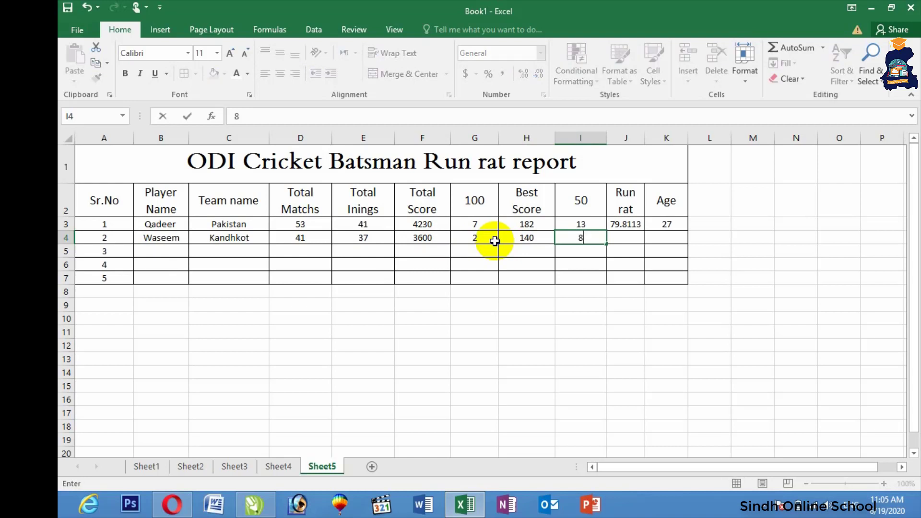
key("Tab")
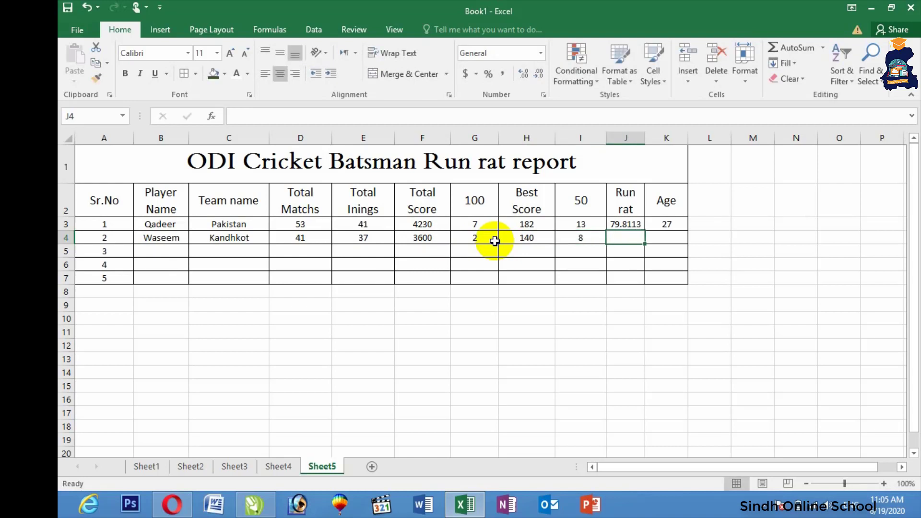
Copy the run rate formula down to J4 and re-enter it as =F4/D4, giving 87.8049
left_click(624, 225)
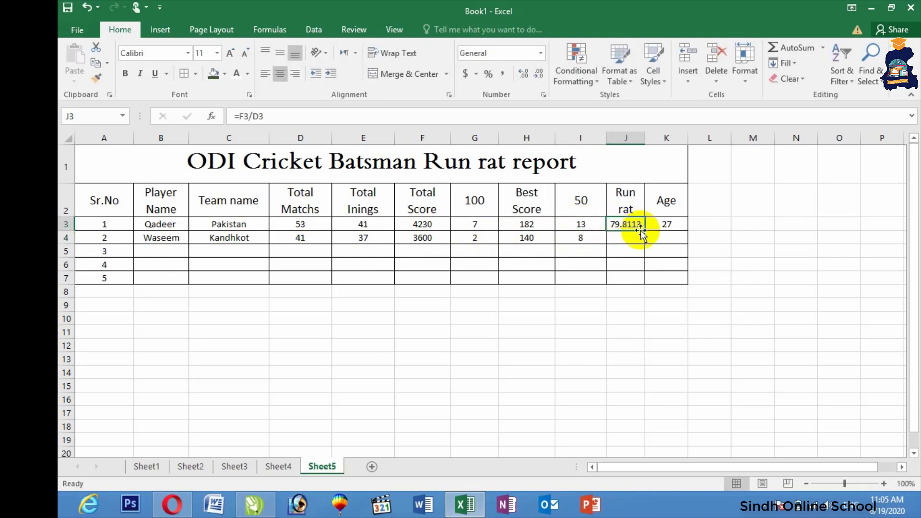
left_click_drag(643, 230, 647, 239)
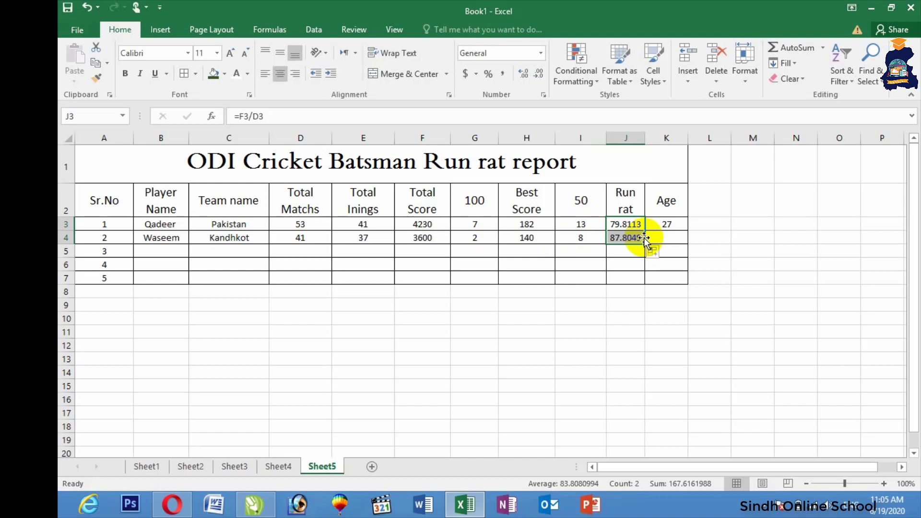
left_click(618, 237)
type("=")
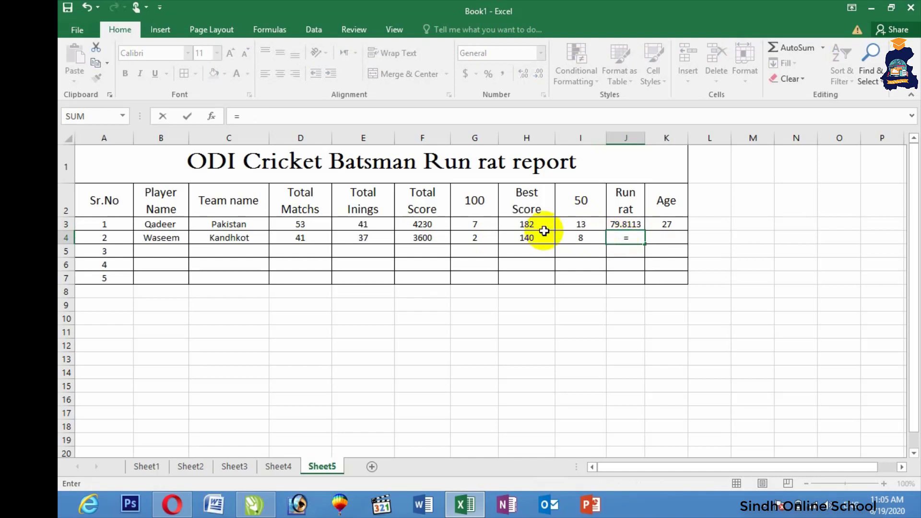
left_click(417, 238)
type("/")
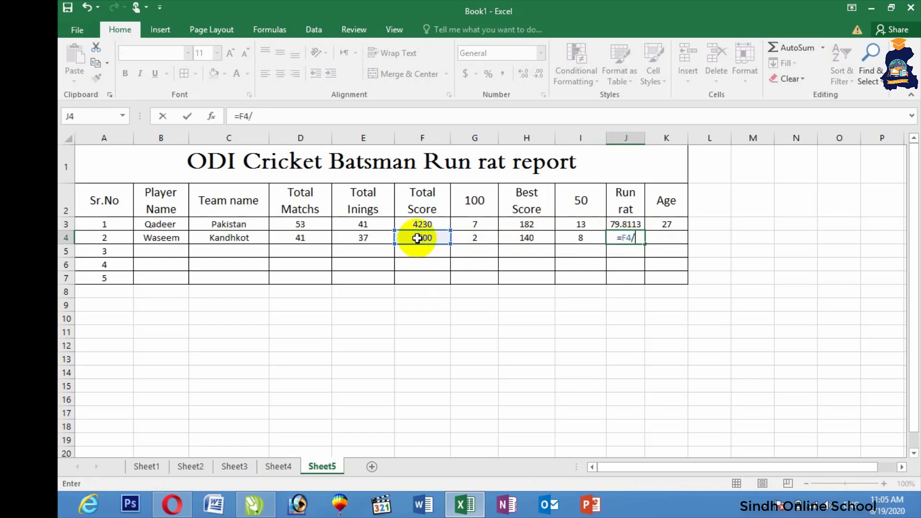
left_click(302, 238)
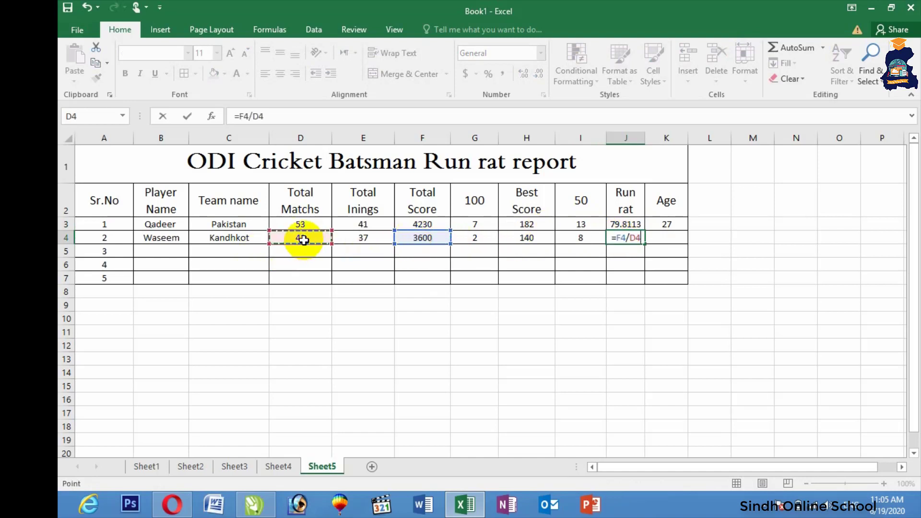
key("Return")
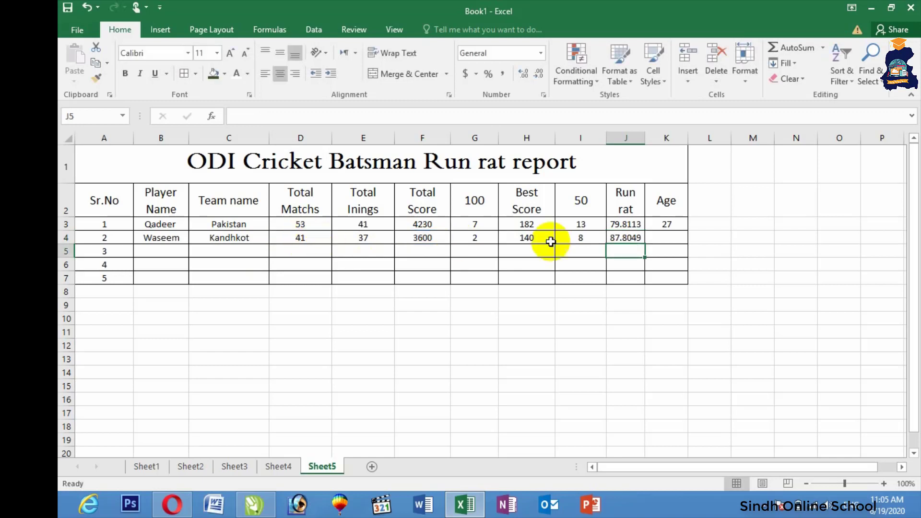
Enter 23 as the second player's age in K4
left_click(678, 235)
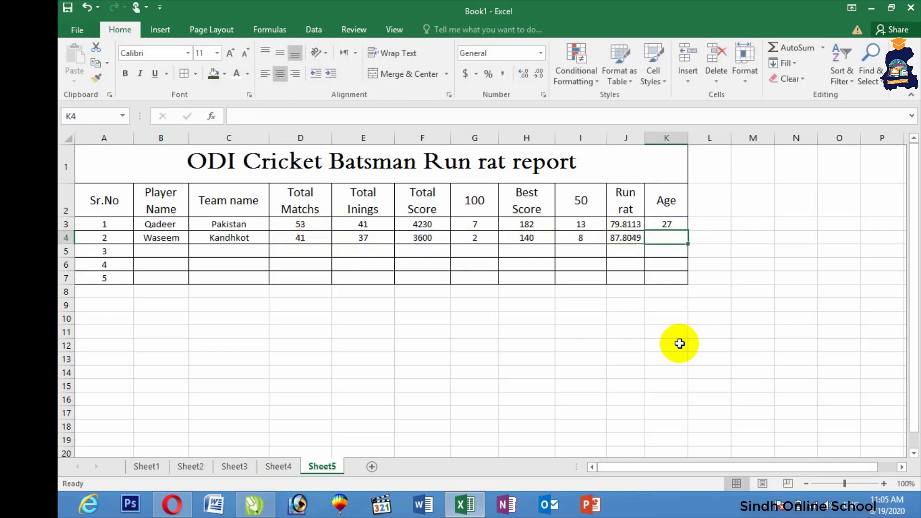
type("23")
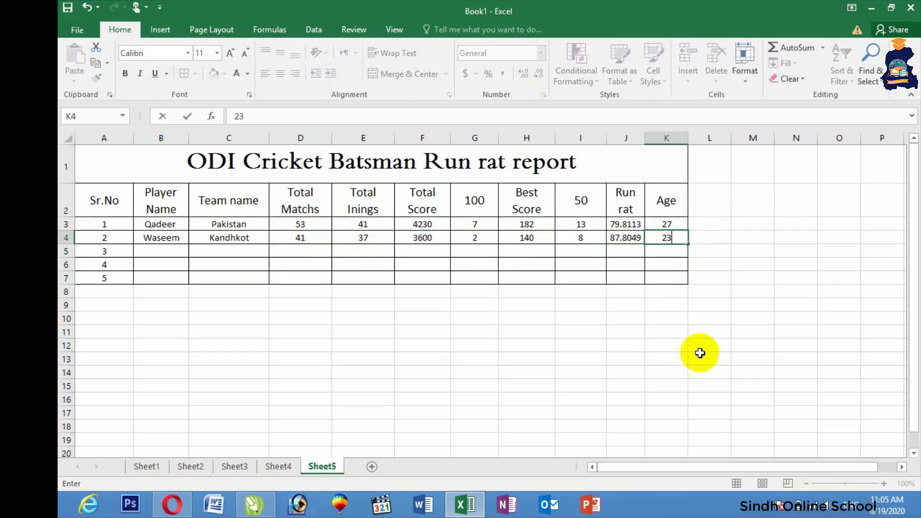
left_click(642, 358)
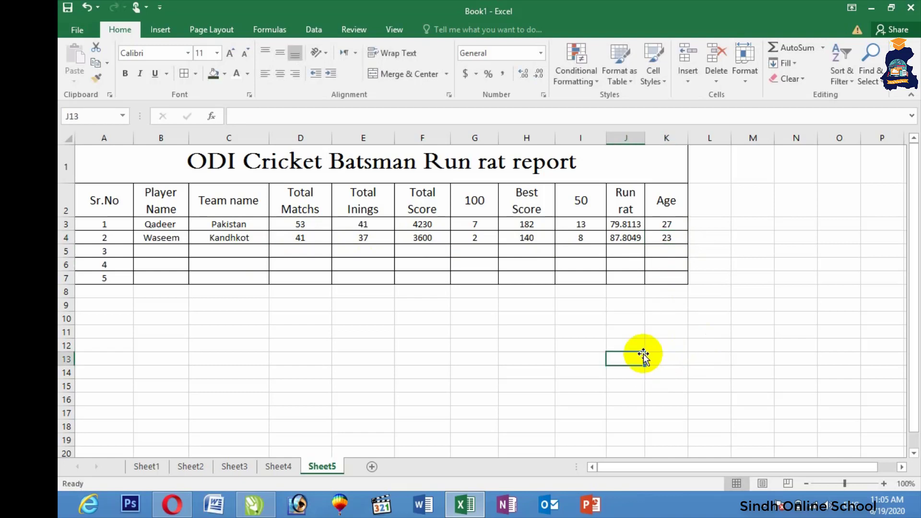
On Sheet4, delete the contact note and enter the first student's first name in A4
left_click(278, 468)
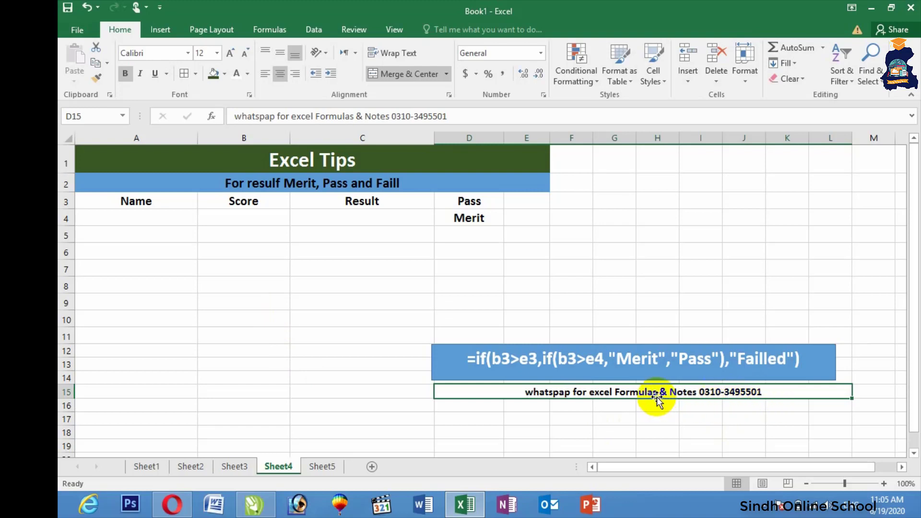
key("Delete")
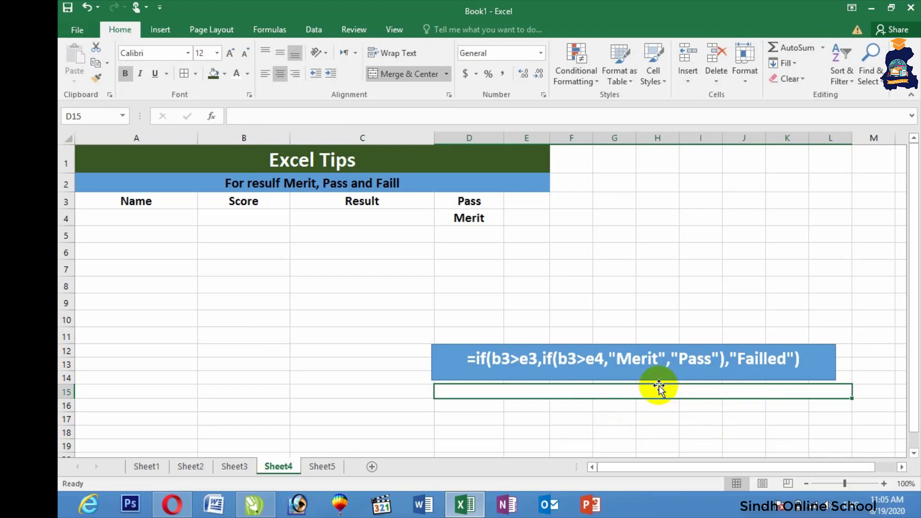
left_click(130, 223)
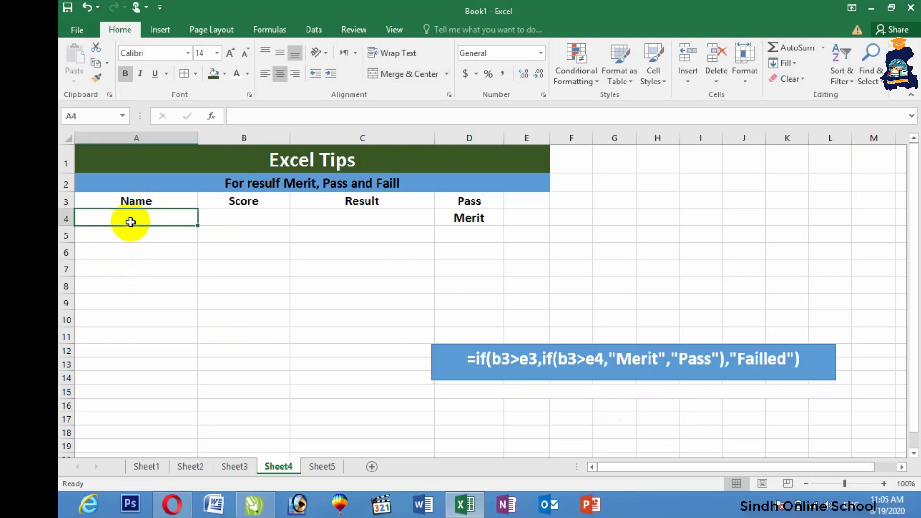
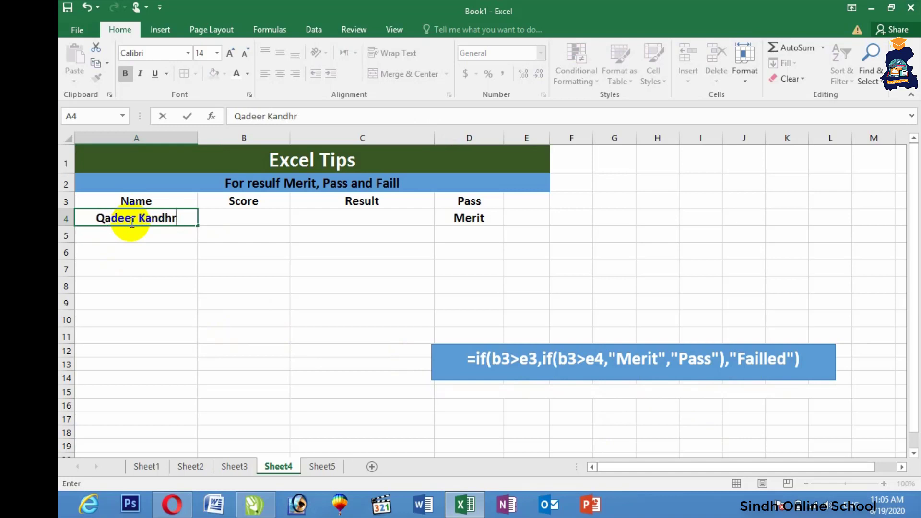
left_click(231, 219)
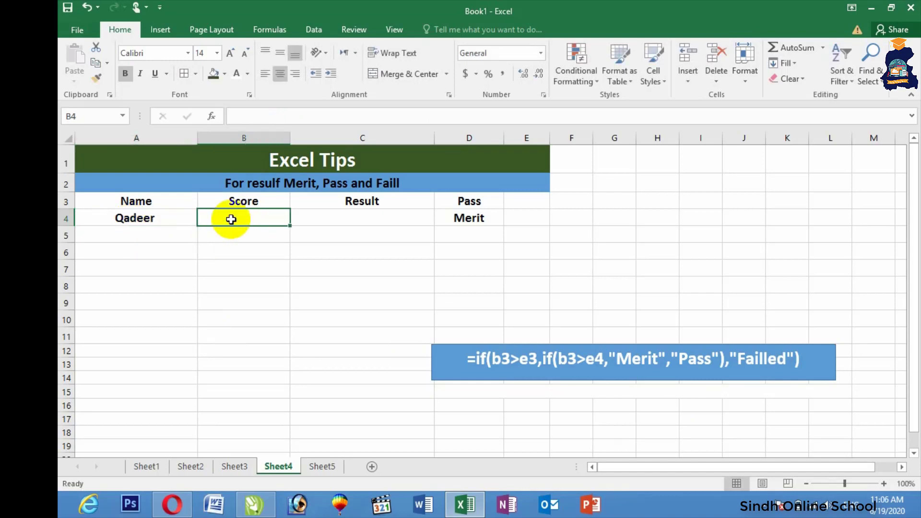
Set the Pass threshold to 40%, the Merit threshold to 60%, and the student's score to 41%
left_click(532, 200)
type("40")
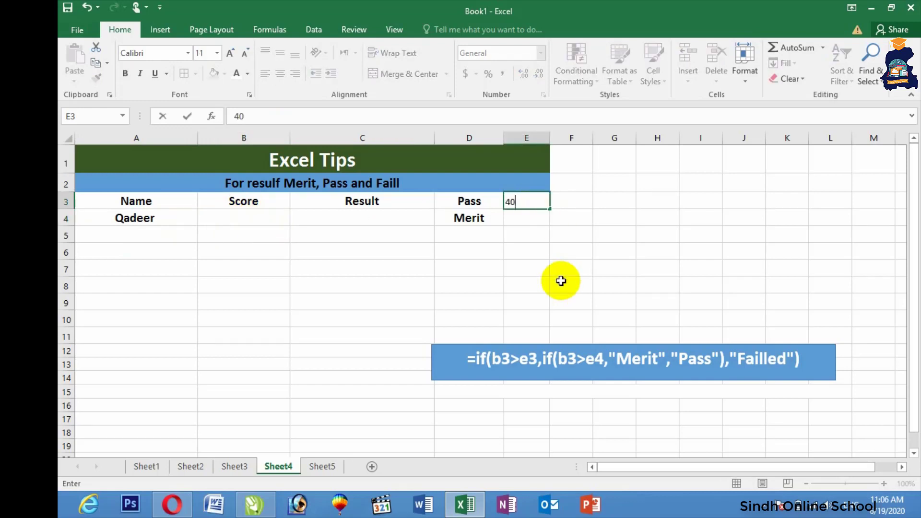
type("%")
key("Return")
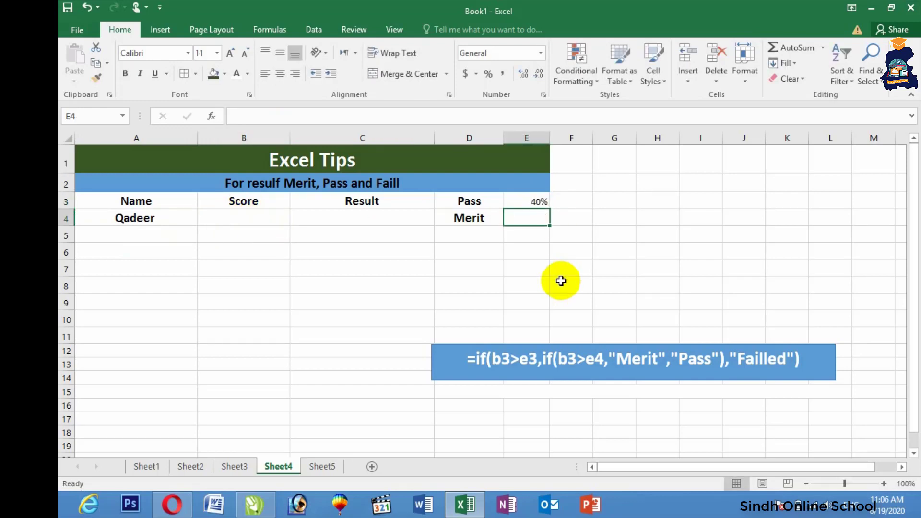
type("60%")
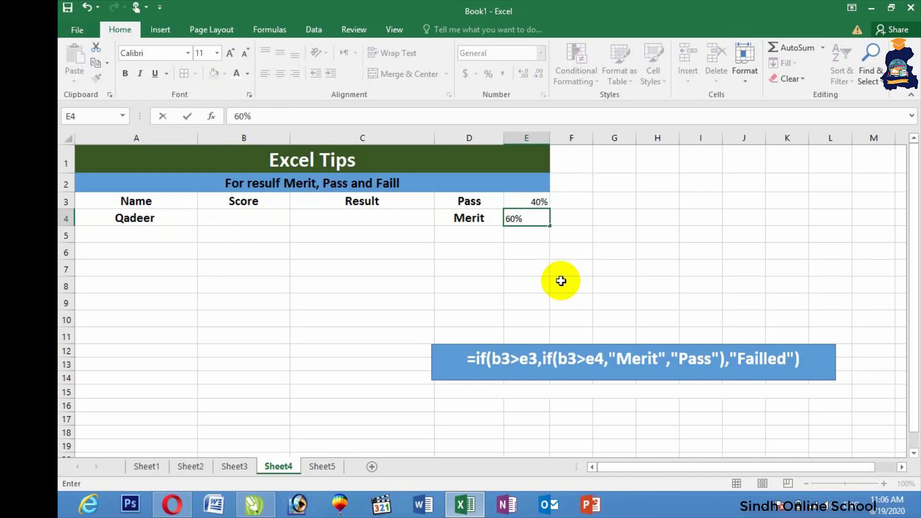
left_click(242, 213)
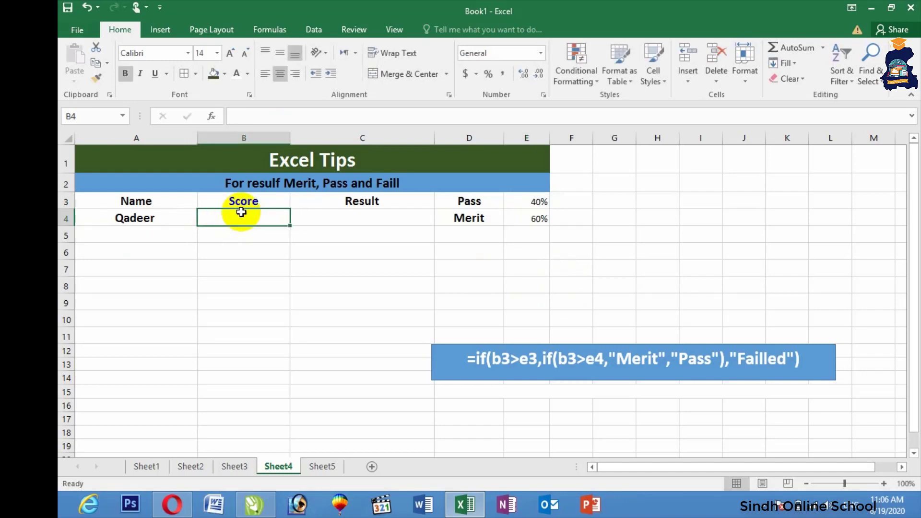
type("41%")
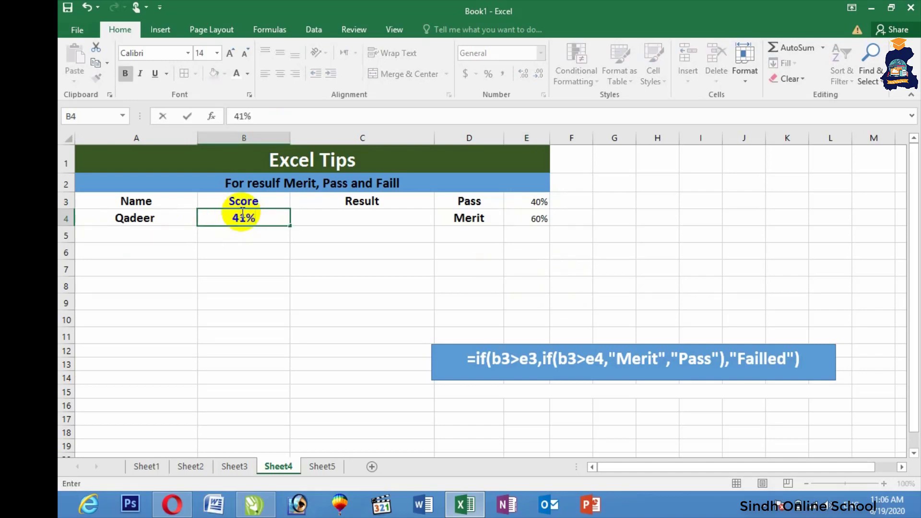
left_click(350, 219)
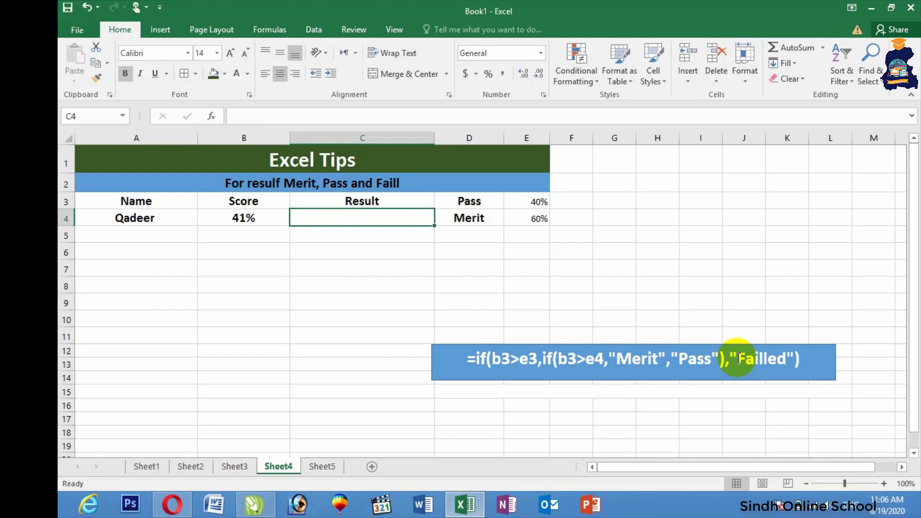
type("=")
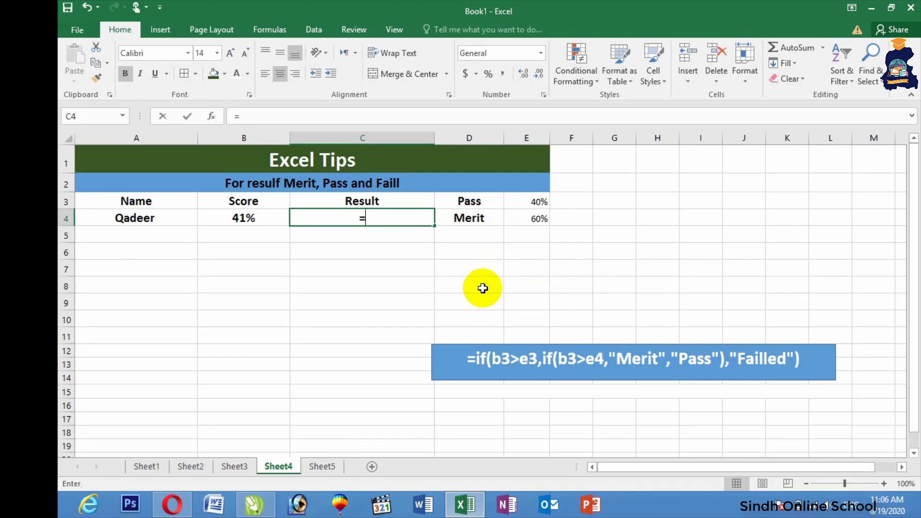
type("if")
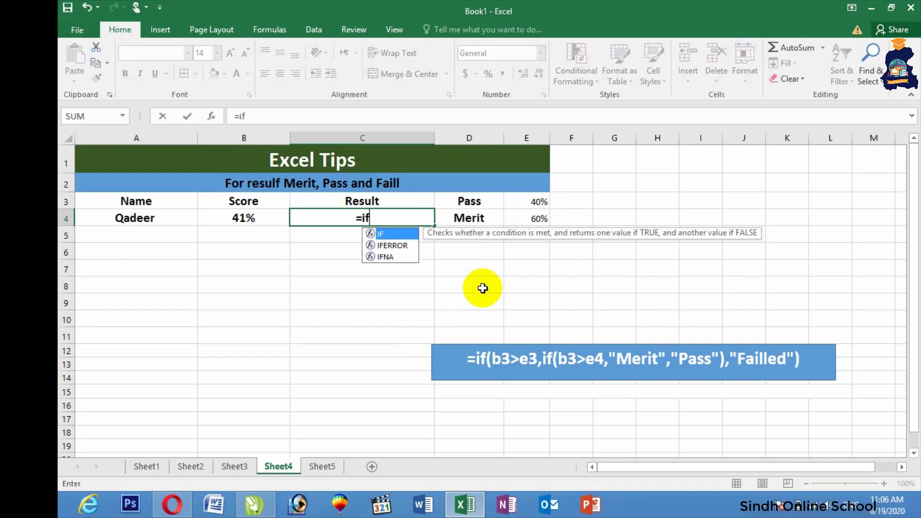
type("(")
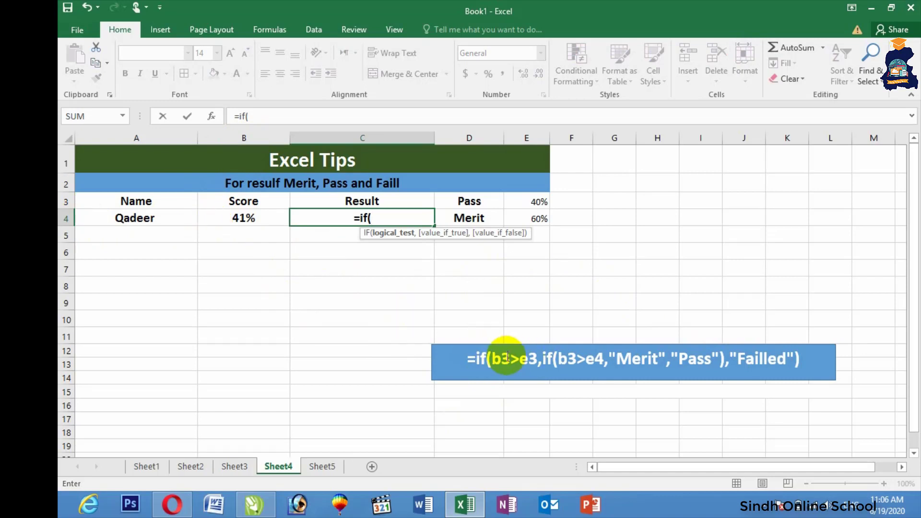
left_click(530, 359)
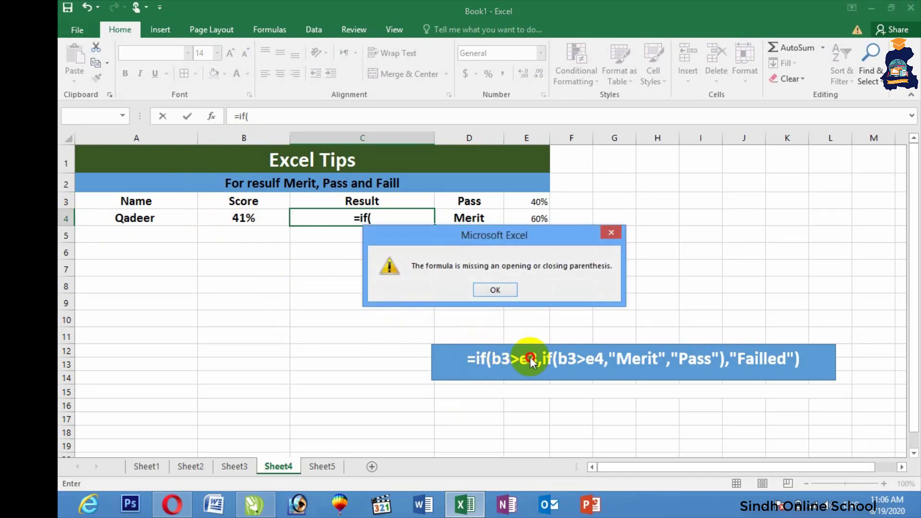
left_click(497, 288)
key("BackSpace")
key("BackSpace")
key("BackSpace")
key("BackSpace")
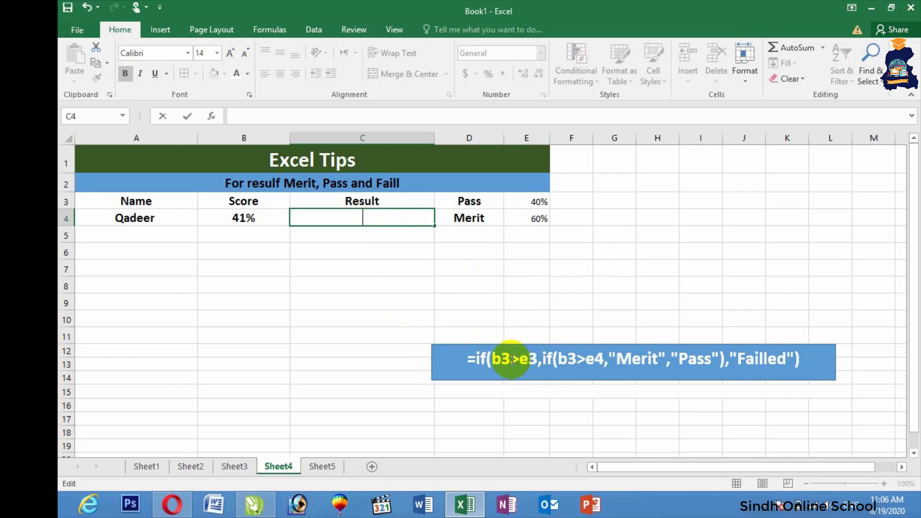
Change both b3 references in the blue sample formula box to b4
left_click(505, 356)
left_click_drag(505, 357, 511, 358)
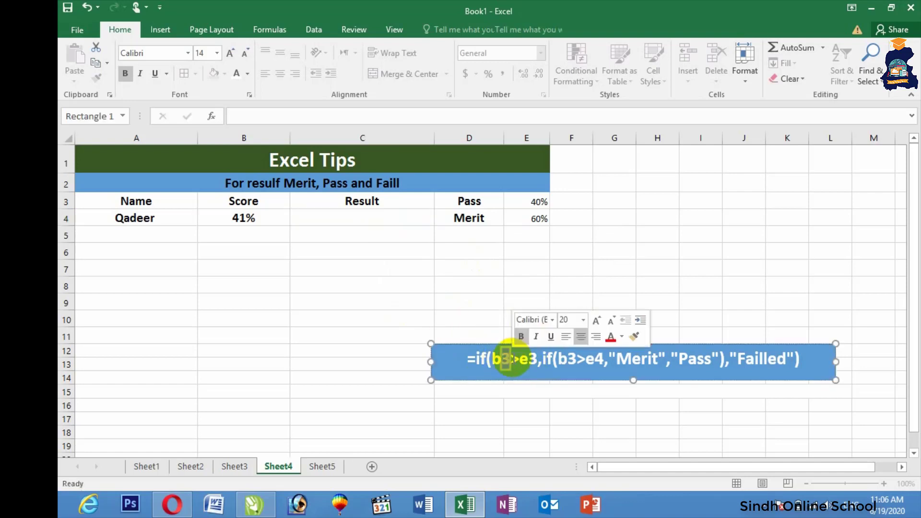
type("4")
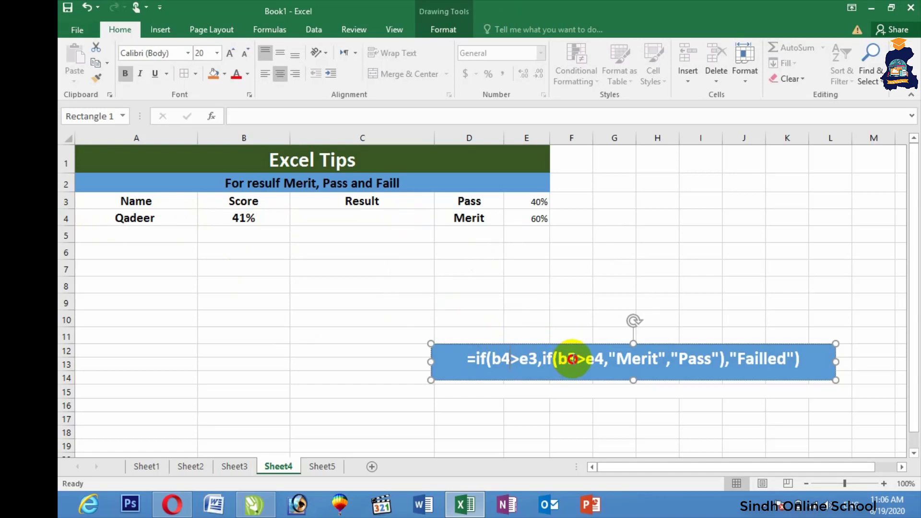
left_click_drag(568, 360, 575, 362)
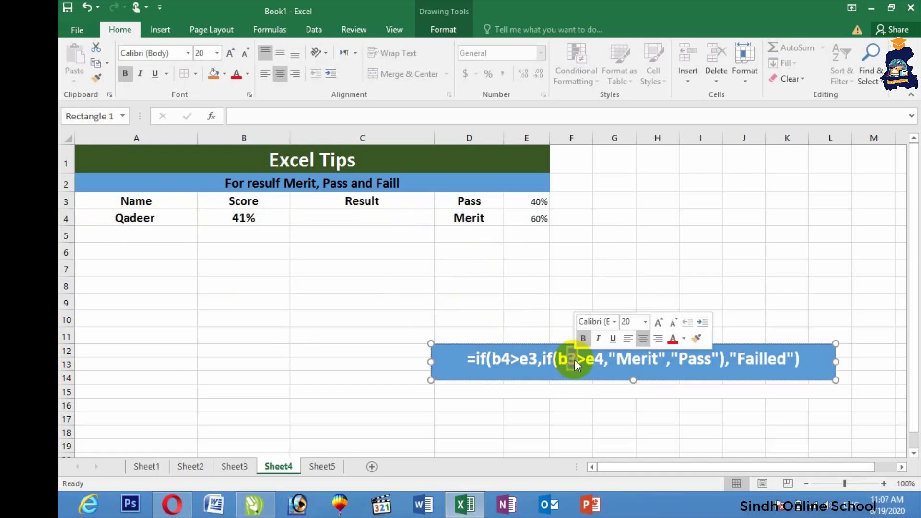
type("4")
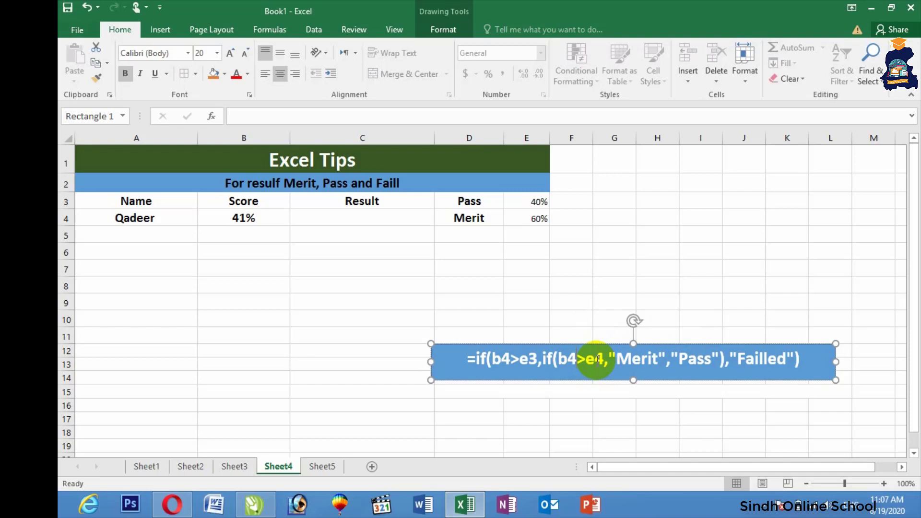
left_click(319, 225)
Enter =IF(B4>E3,IF(B4>E4,"Merit","Pass"),"Failled") in C4, which shows Pass for 41%
type("=")
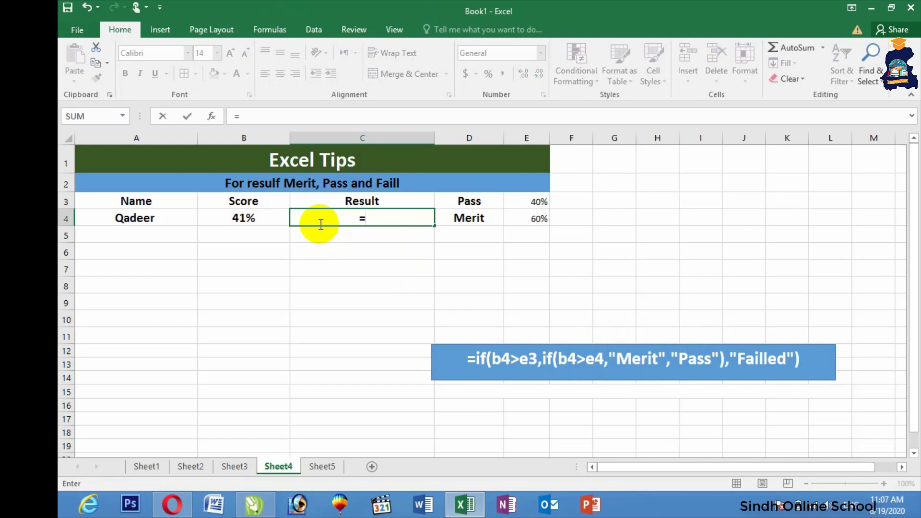
type("if(")
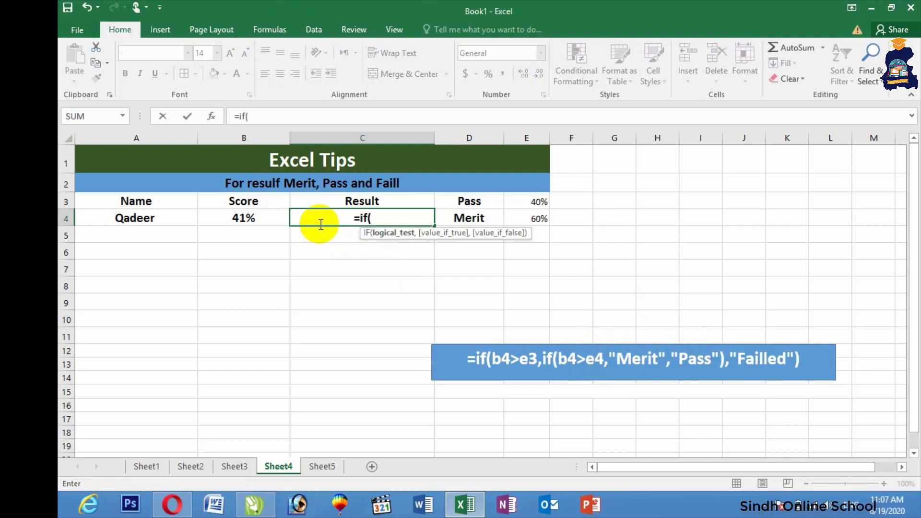
left_click(254, 220)
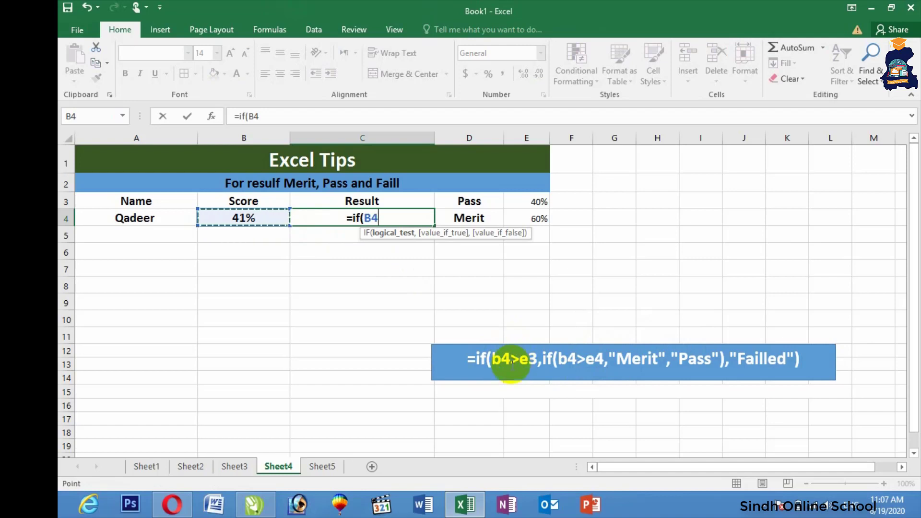
type(">")
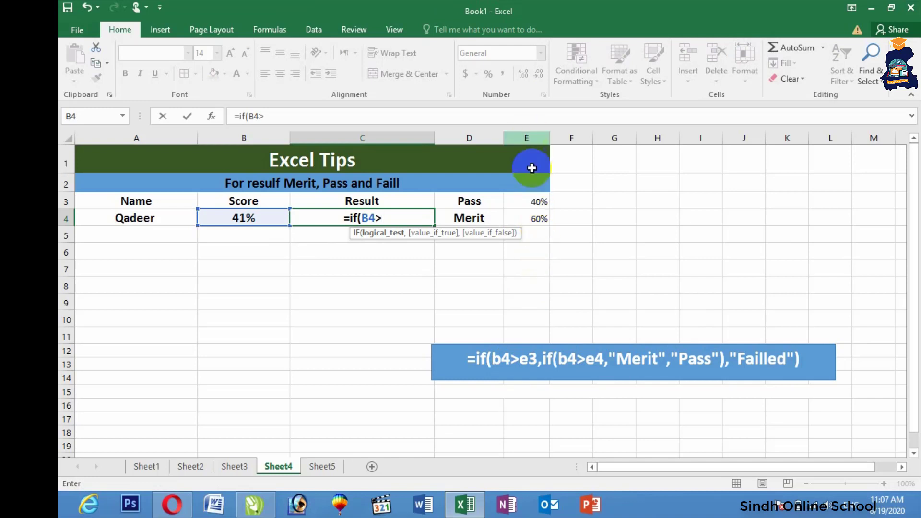
left_click(532, 203)
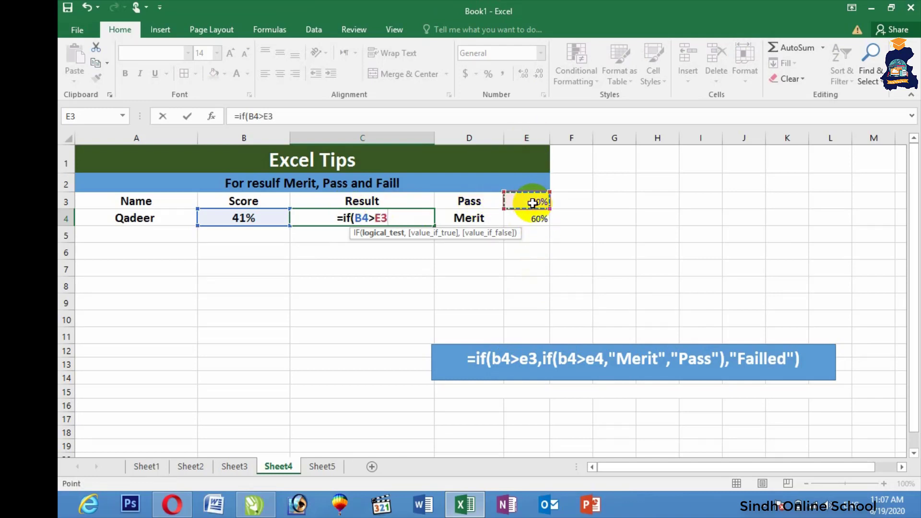
type(",if")
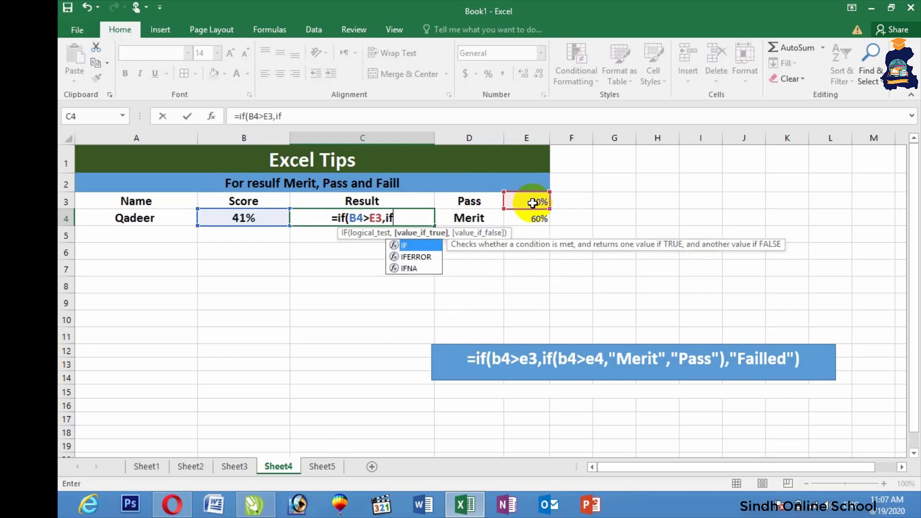
type("(")
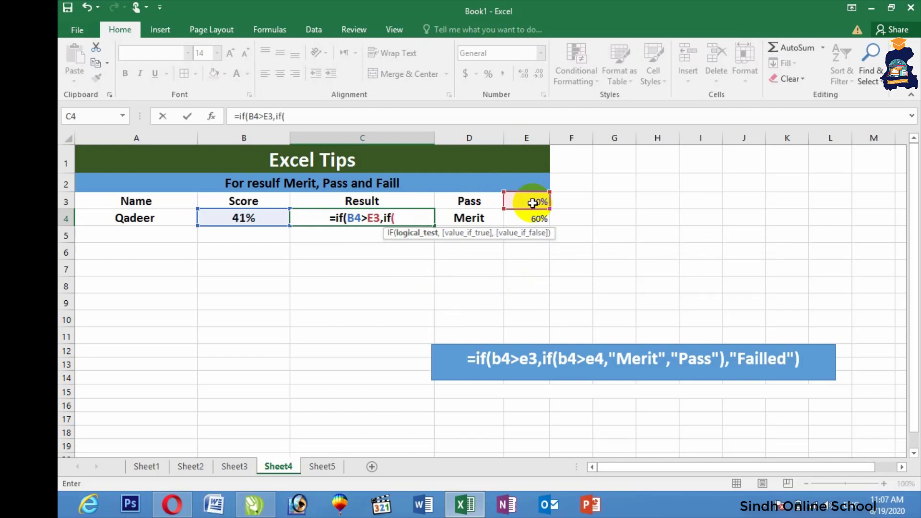
left_click(235, 216)
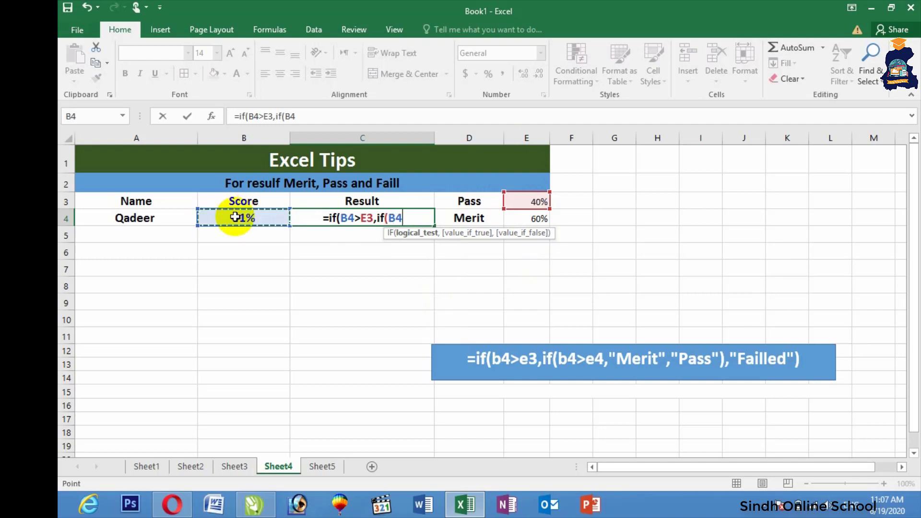
type(">")
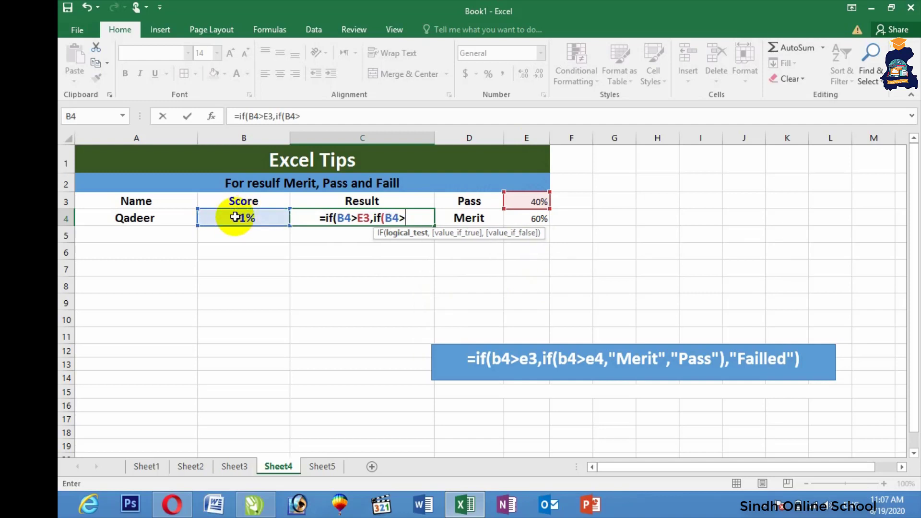
left_click(516, 221)
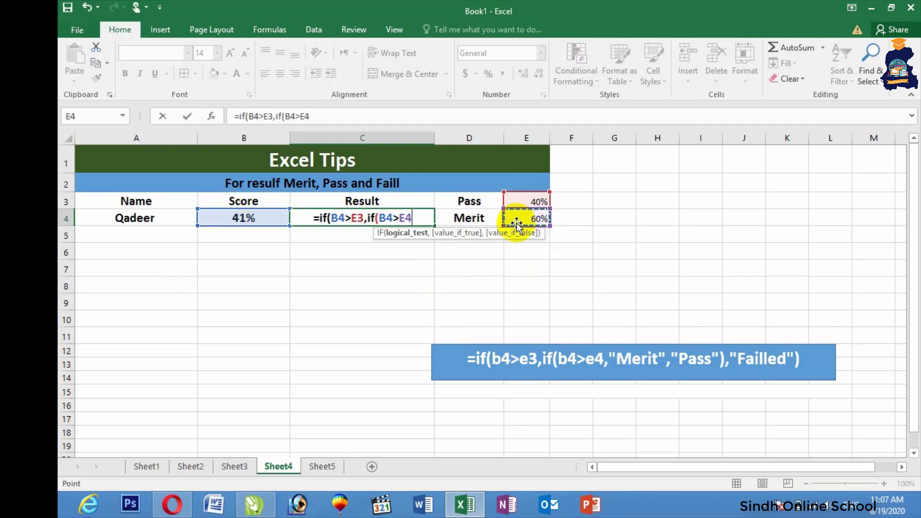
type(",\"")
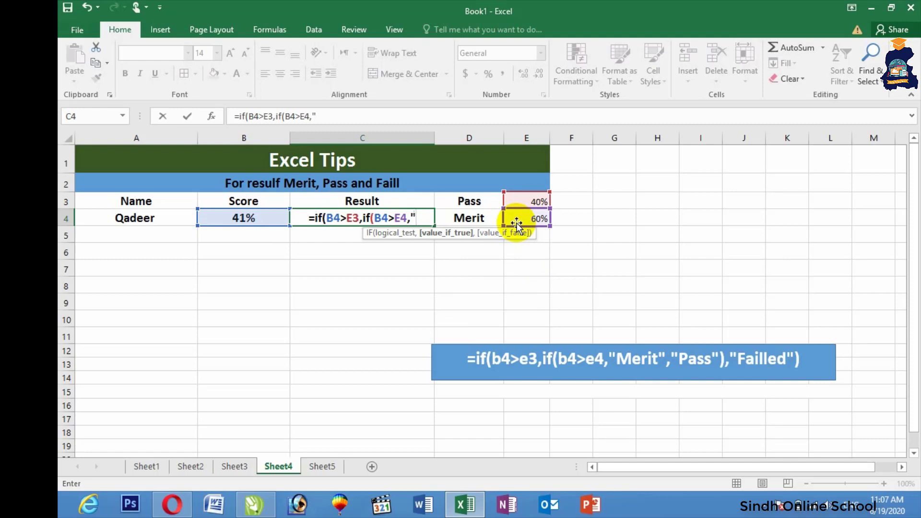
type("Merit")
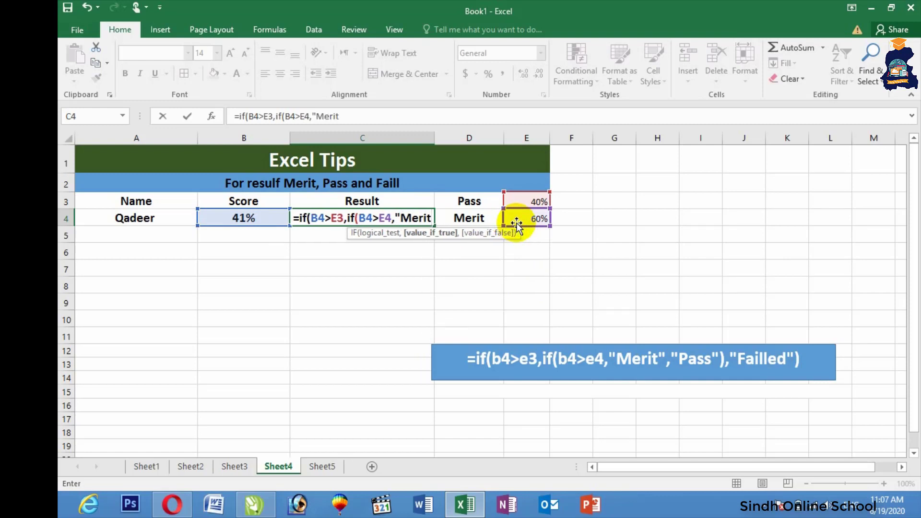
type("\",\"")
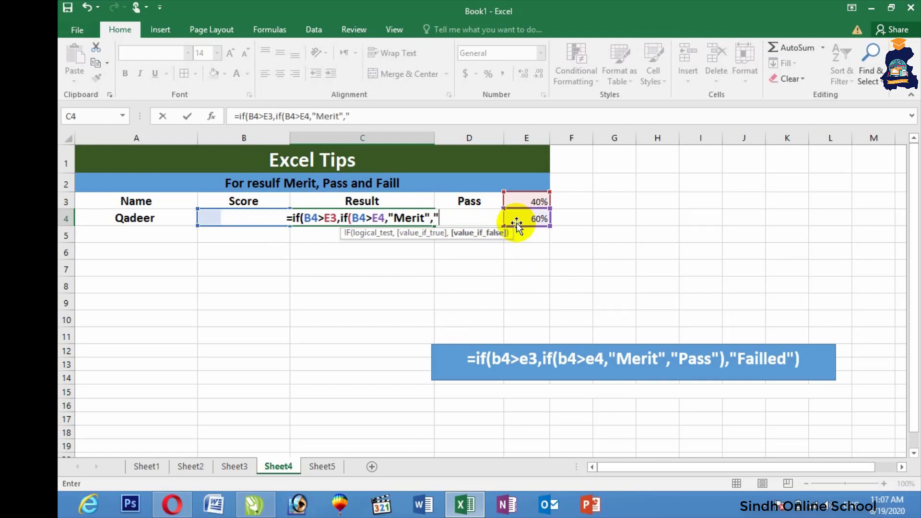
type("Pass\"")
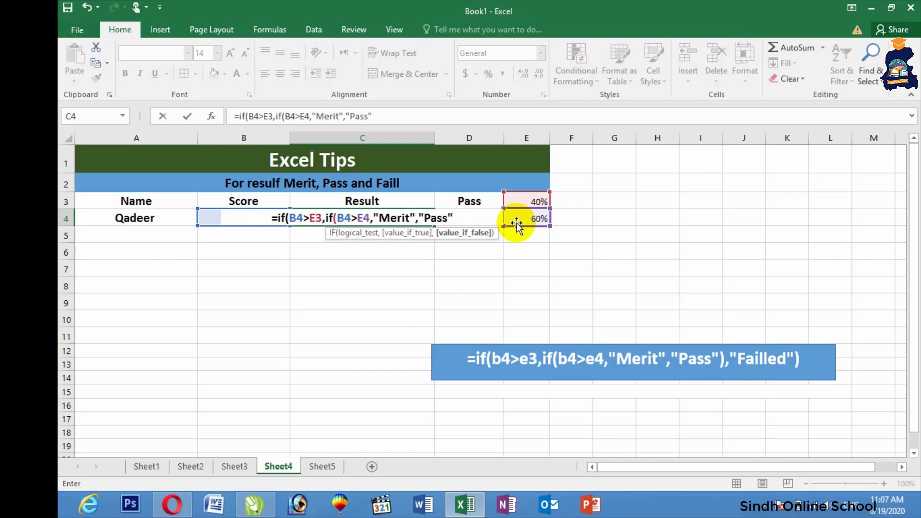
type("),")
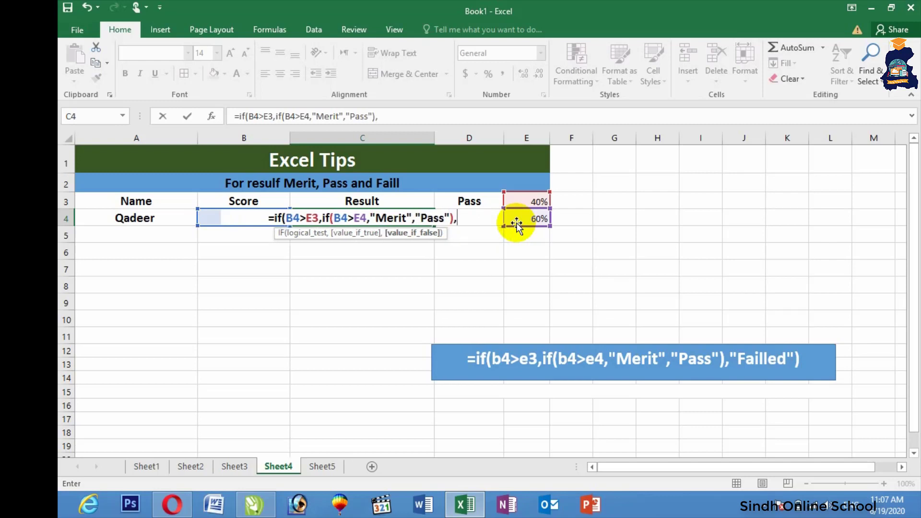
type("\"")
type("Fail")
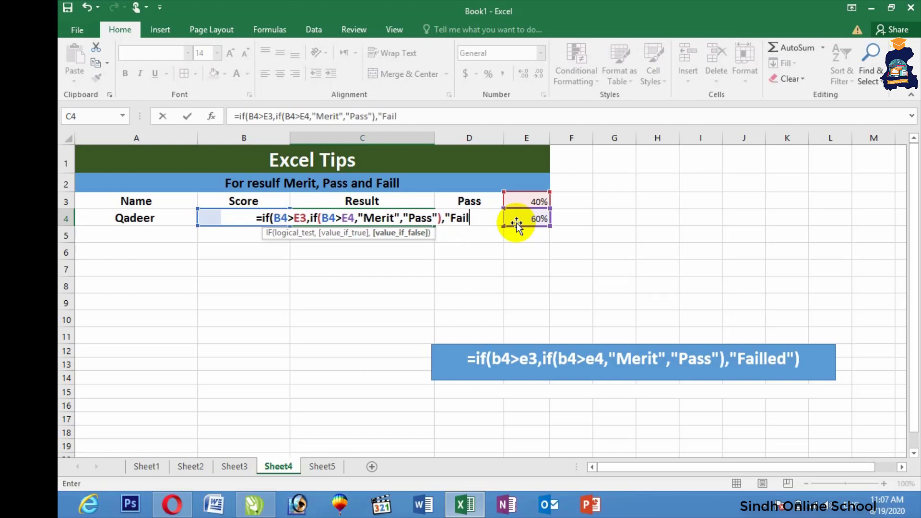
type("led\")")
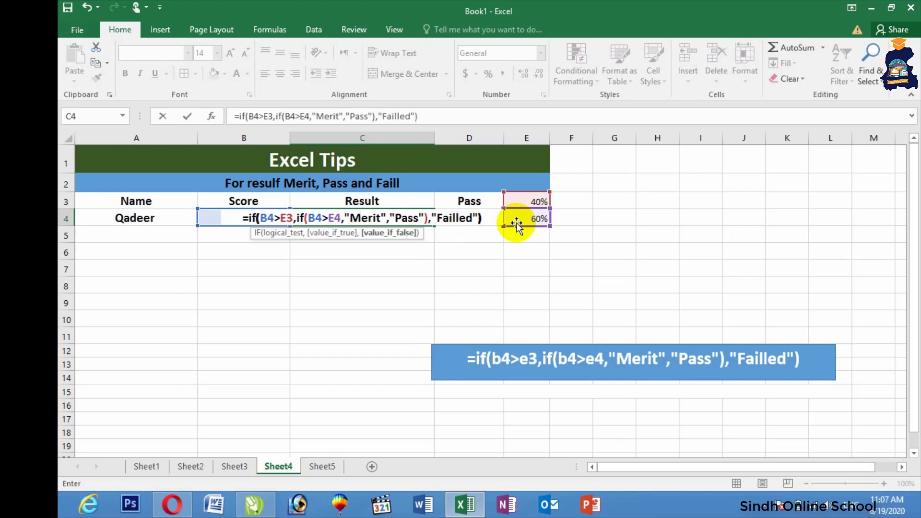
key("Return")
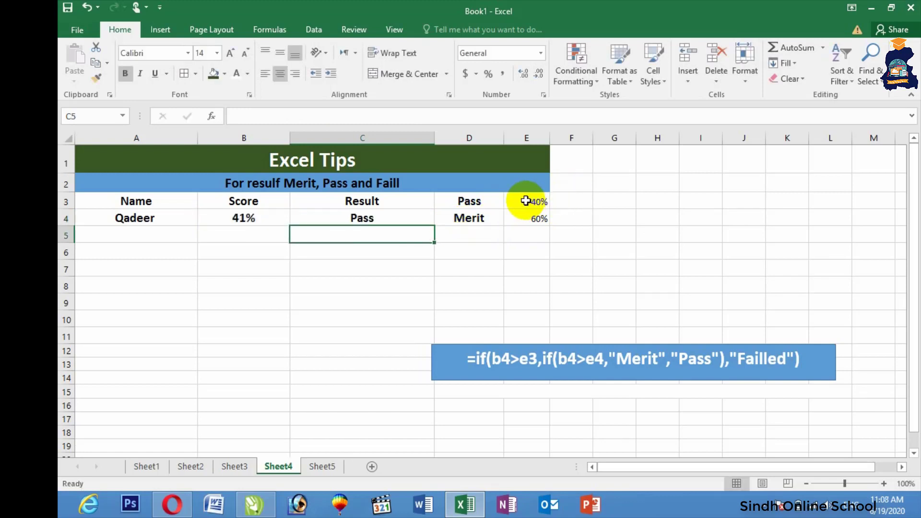
Add a second student with a 37% score in row 5
left_click(158, 233)
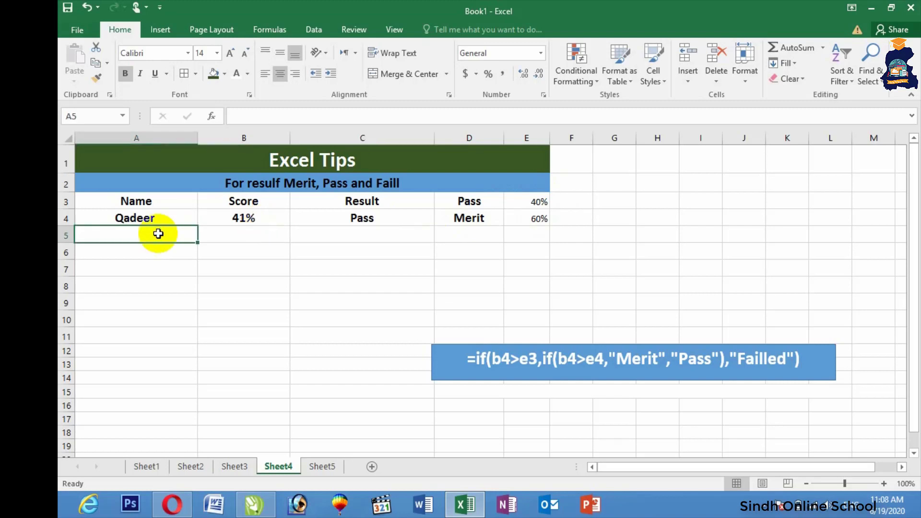
type("Waseem")
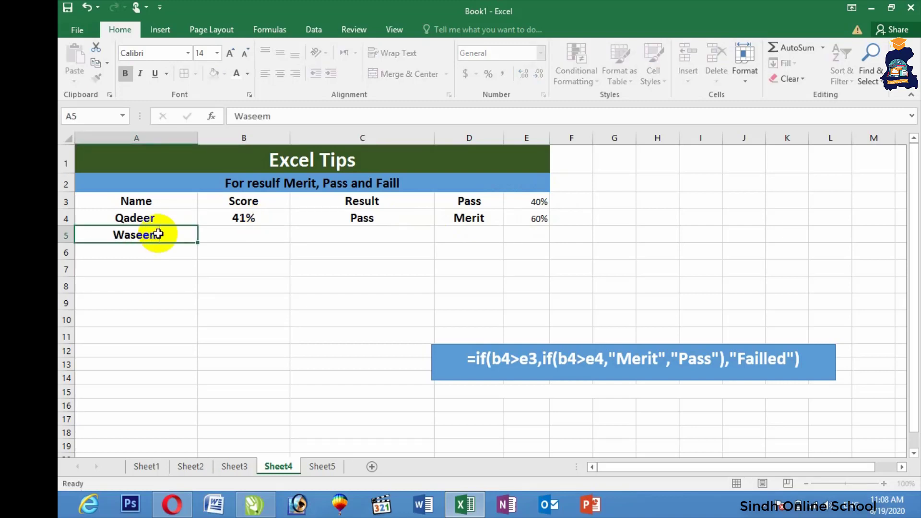
key("Tab")
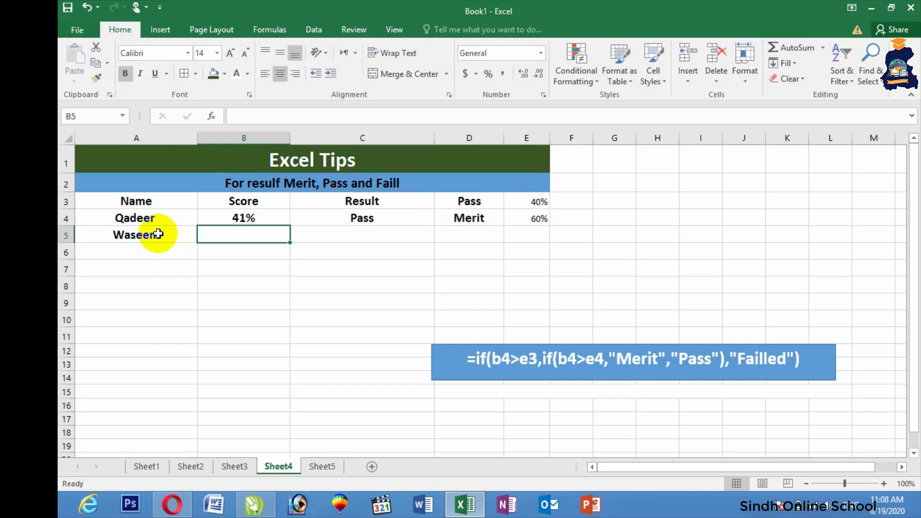
type("37%")
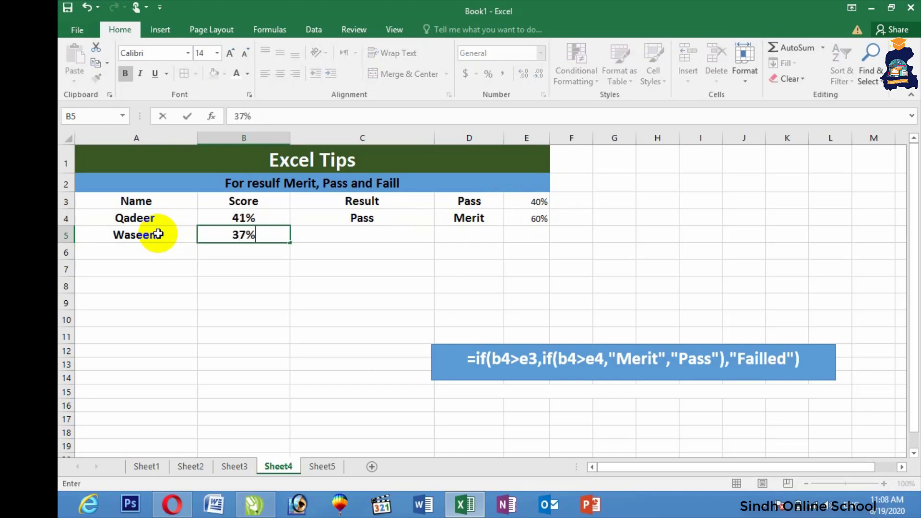
key("Tab")
Enter the nested IF grading formula for B5 in C5 and accept Excel's suggested correction
type("=if(")
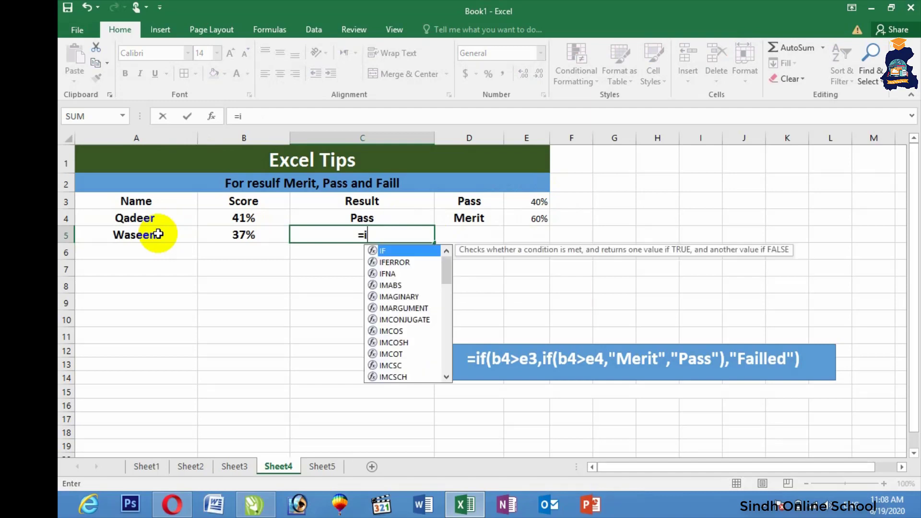
left_click(224, 234)
type(">")
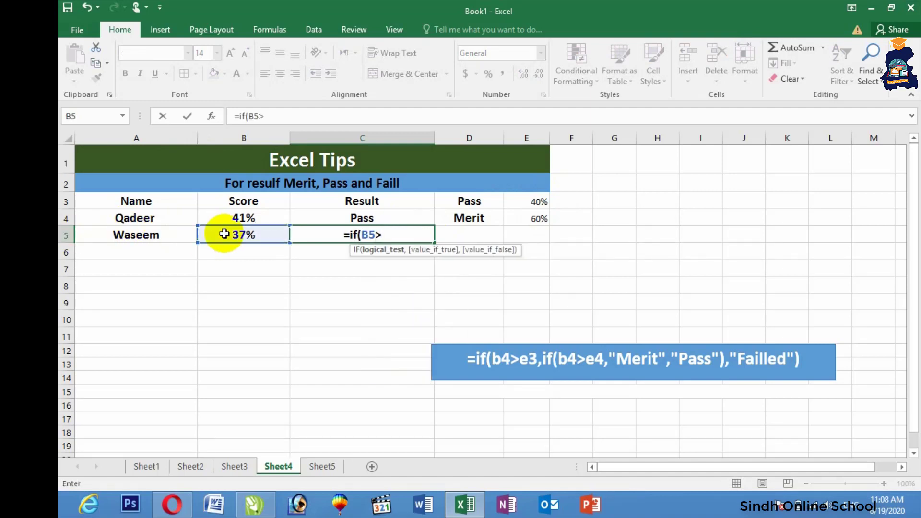
left_click(512, 201)
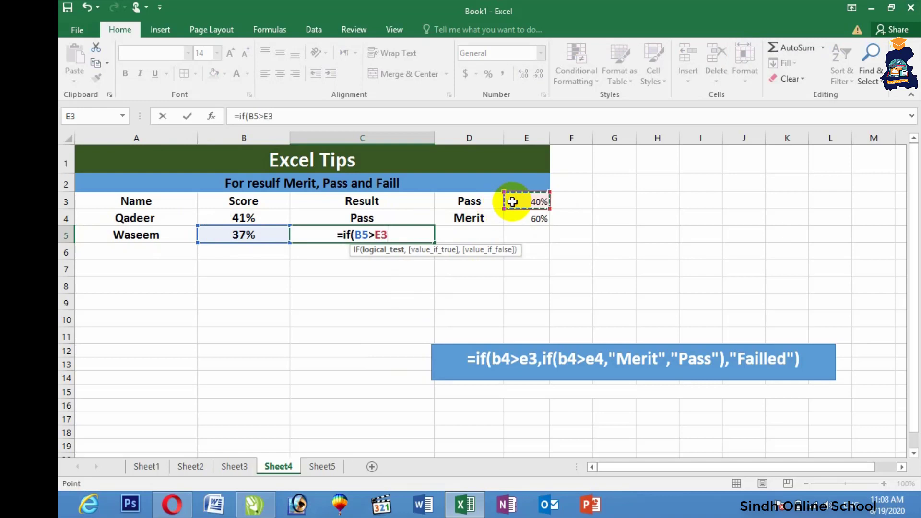
type(",if")
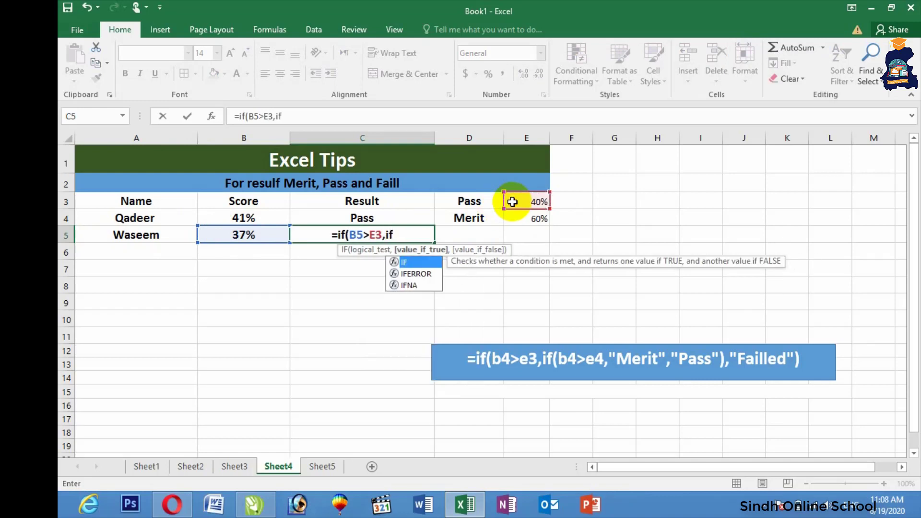
type("(")
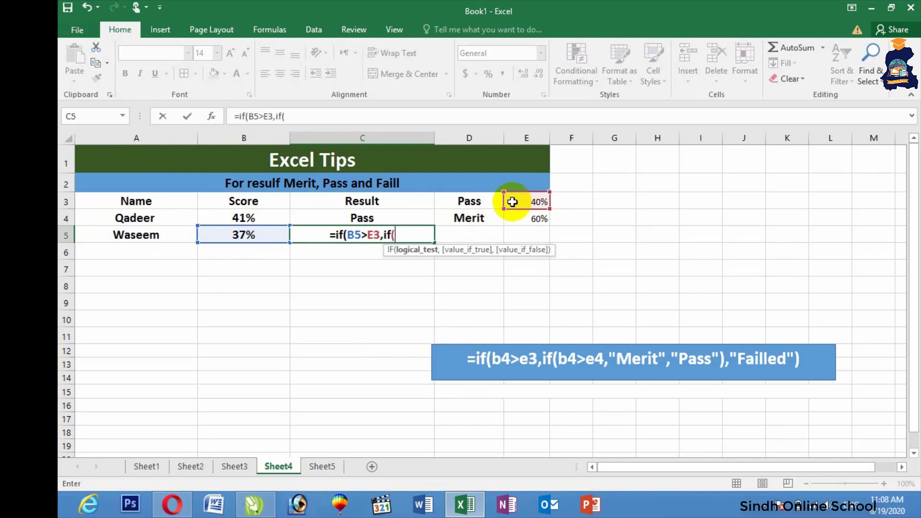
left_click(237, 232)
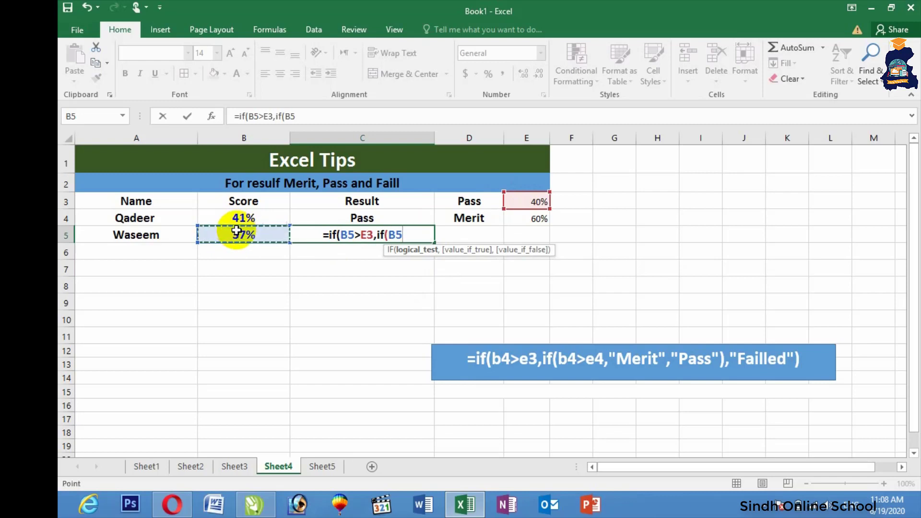
type(">")
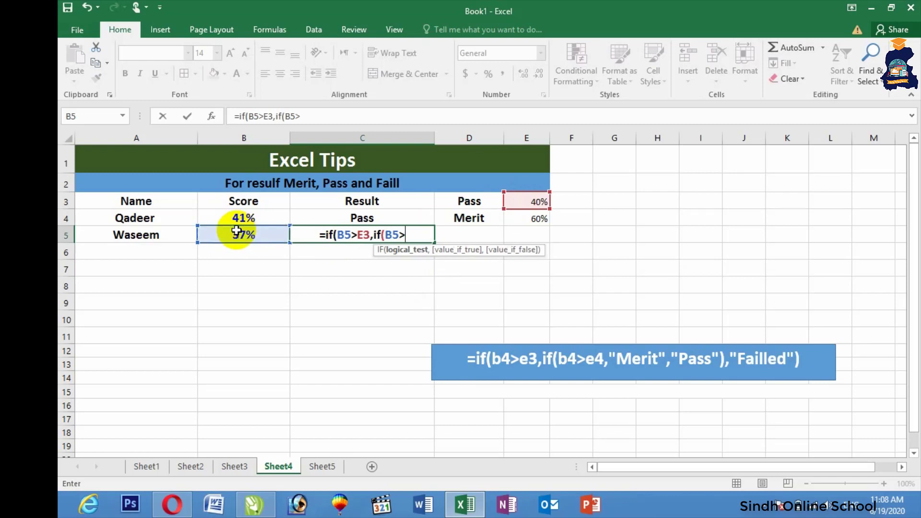
left_click(519, 220)
type(",\"")
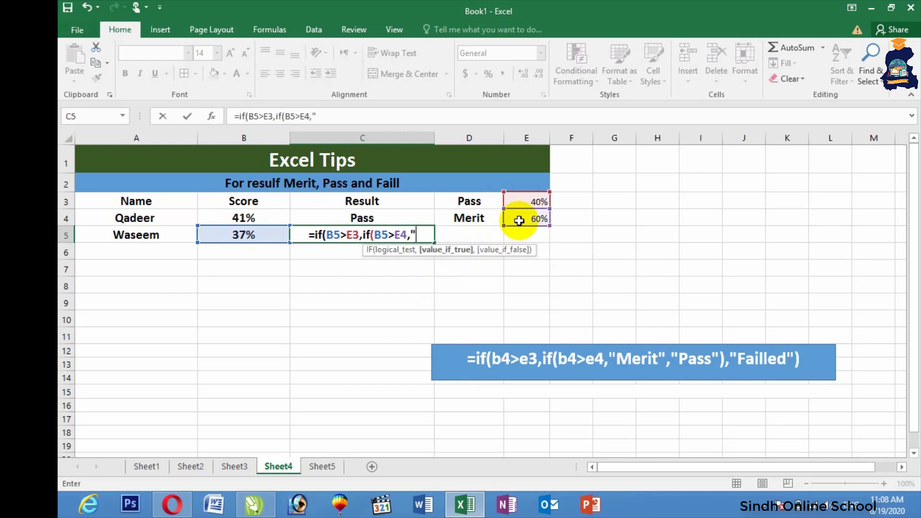
type("Merit\",")
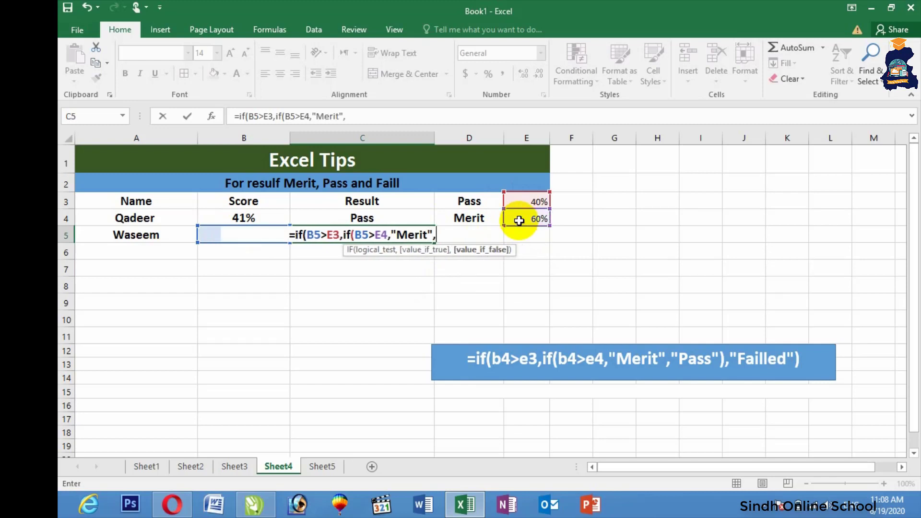
type("\"Pass\")")
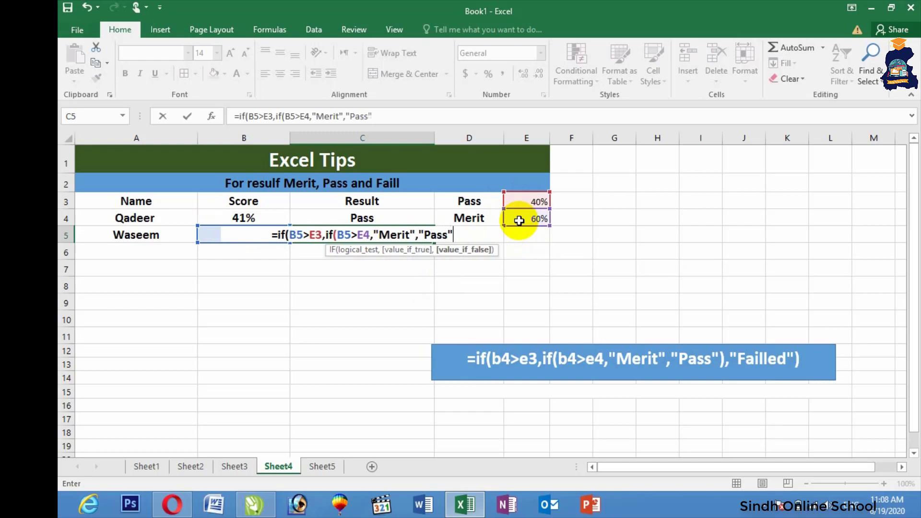
type(",\"")
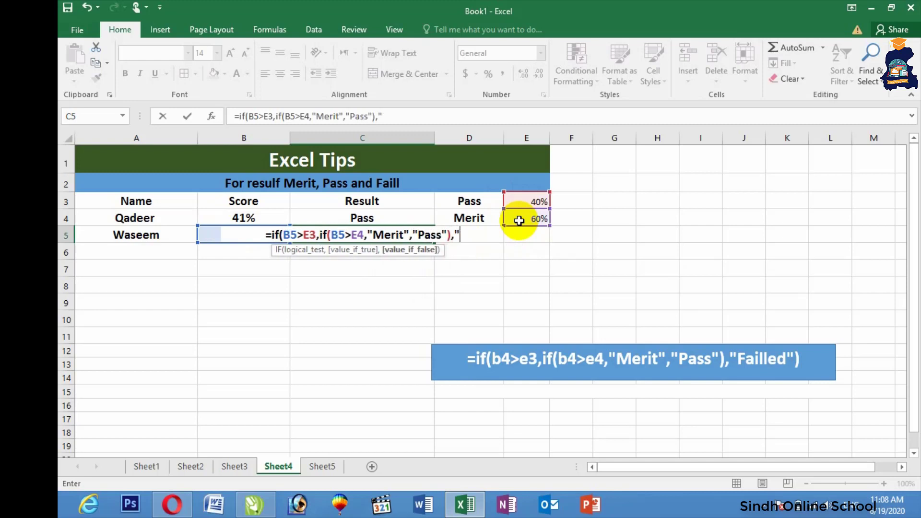
type("Failled\"")
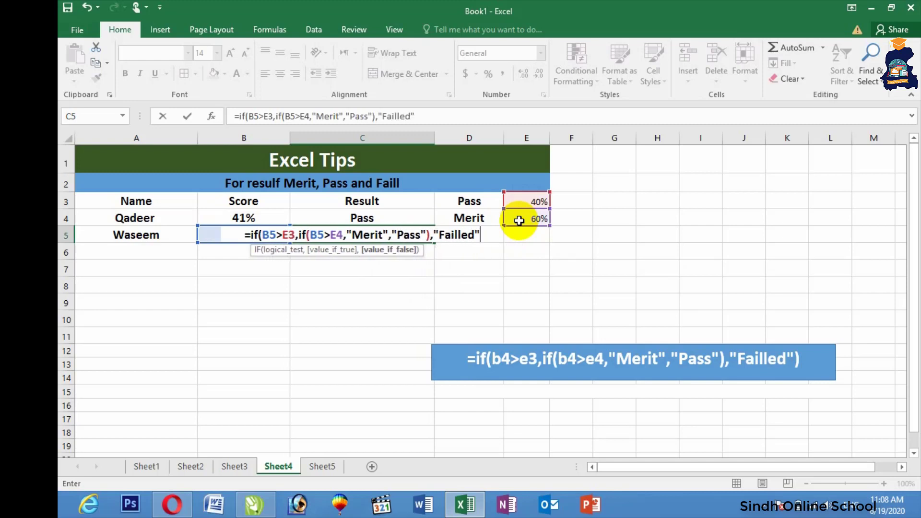
key("Return")
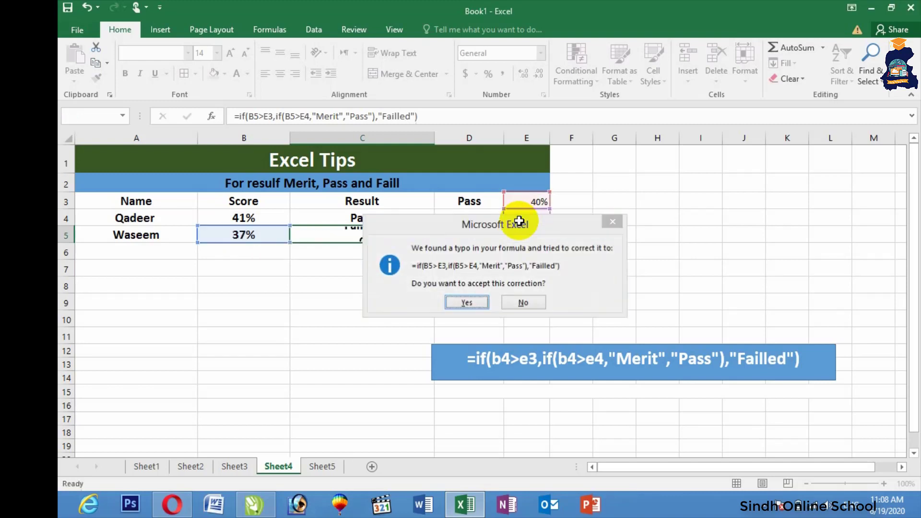
key("Return")
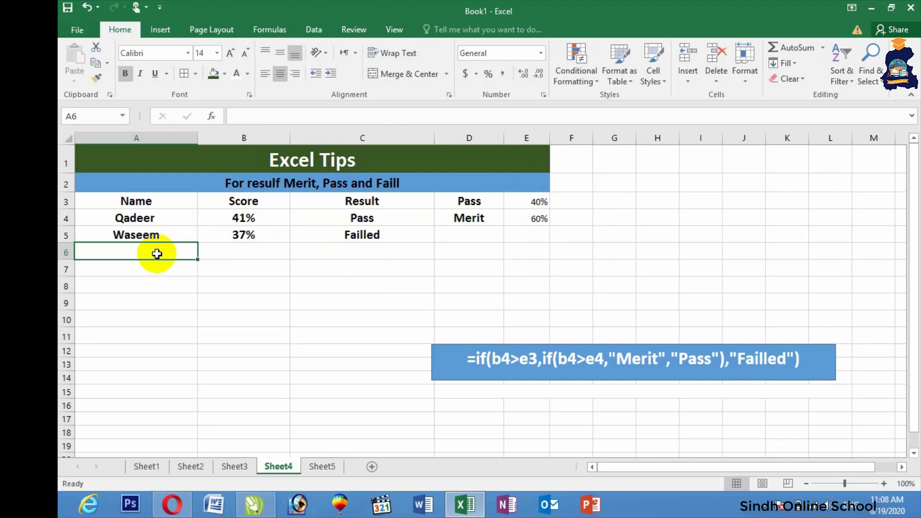
Add a third student with a 63% score in row 6
type("Younis")
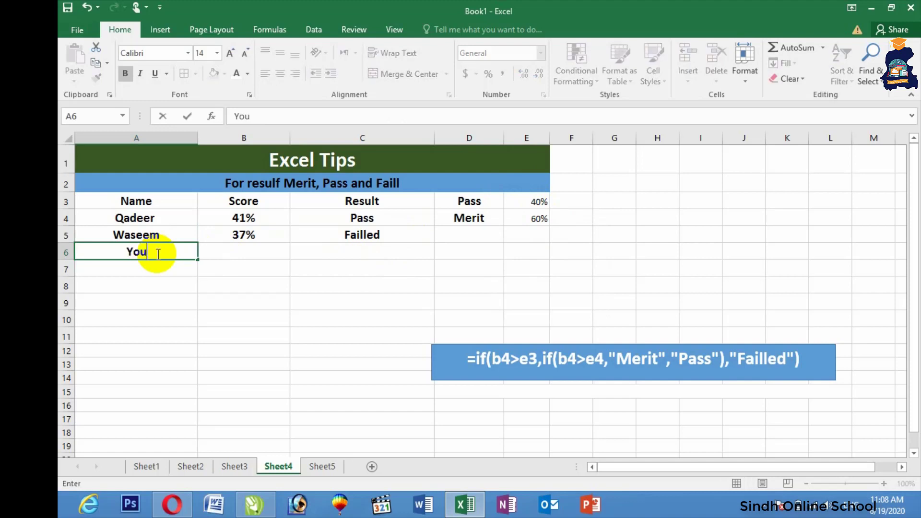
key("Tab")
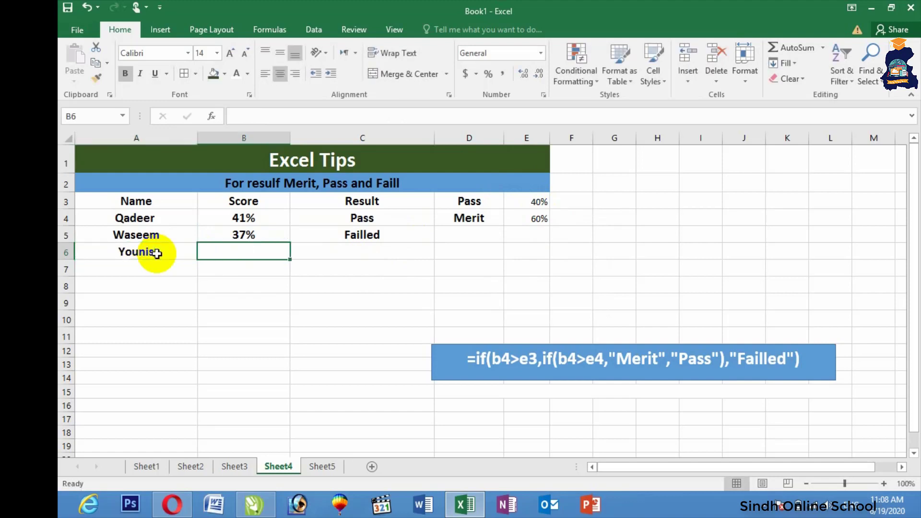
type("63")
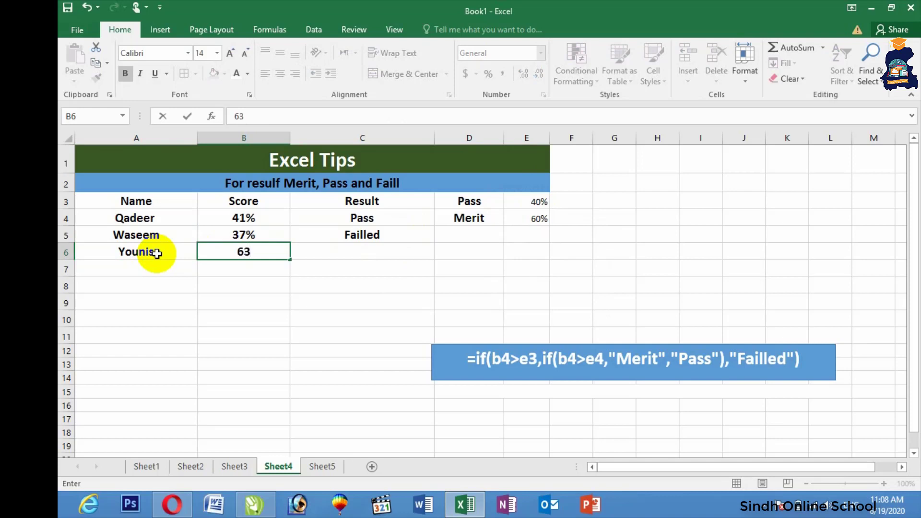
type("%")
key("Tab")
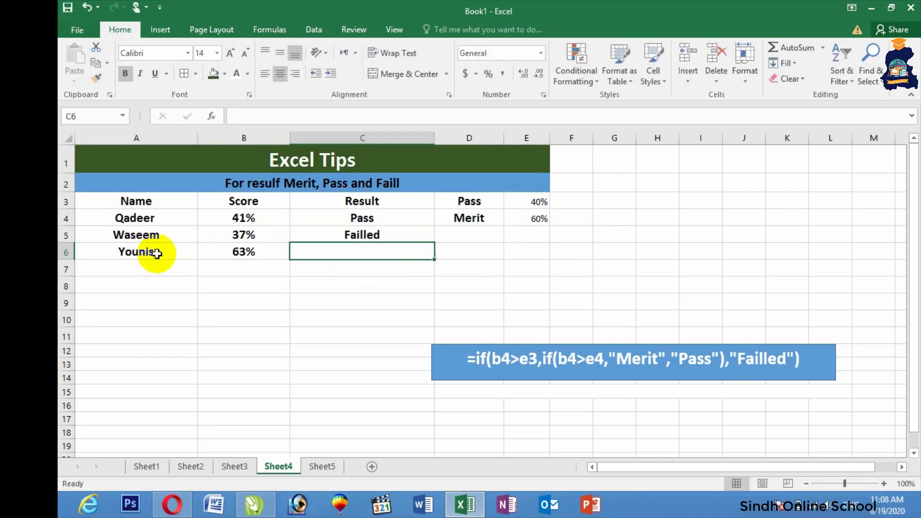
Enter =IF(B6>E3,IF(B6>E4,"Merit","Pass"),"Failled") in C6, fixing stray commas, so it shows Merit
type("=if")
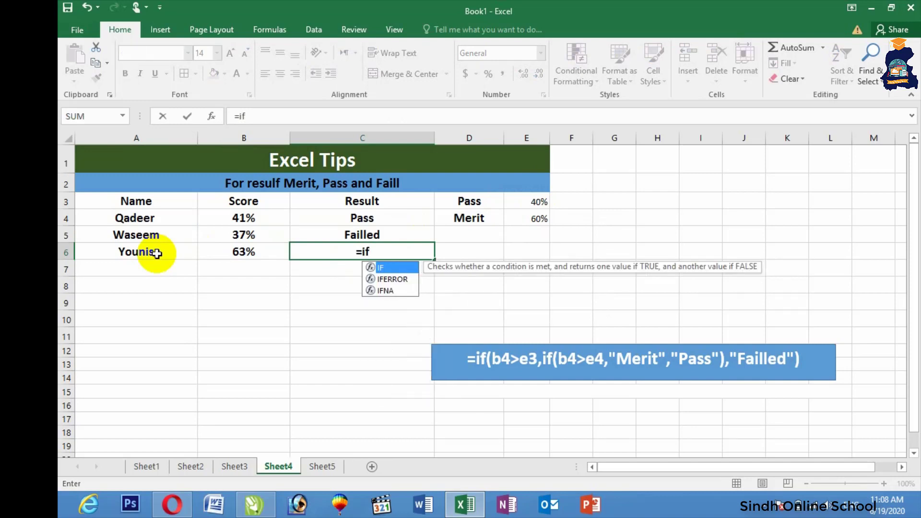
type("(")
left_click(245, 254)
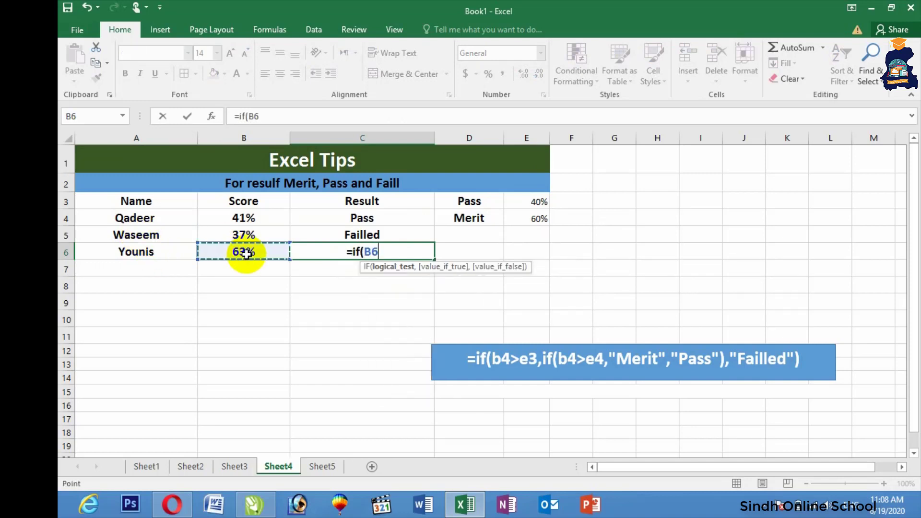
type(",")
key("BackSpace")
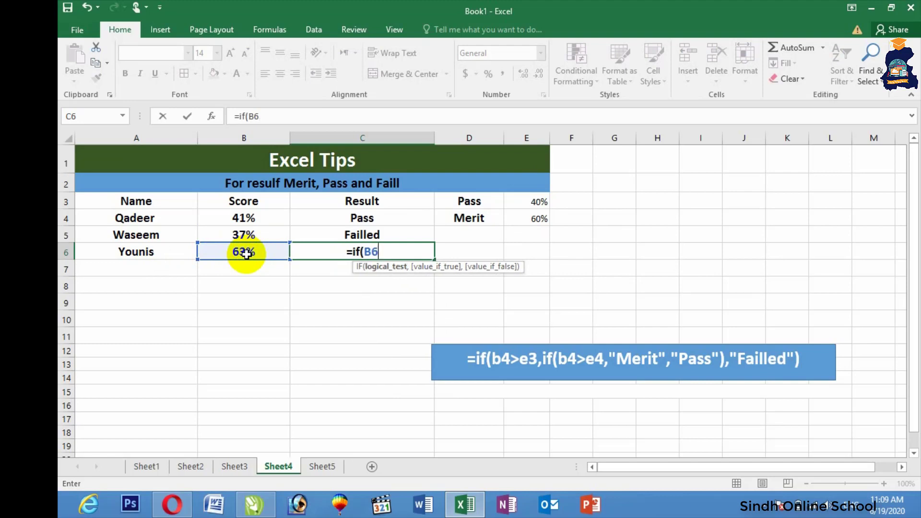
type(">")
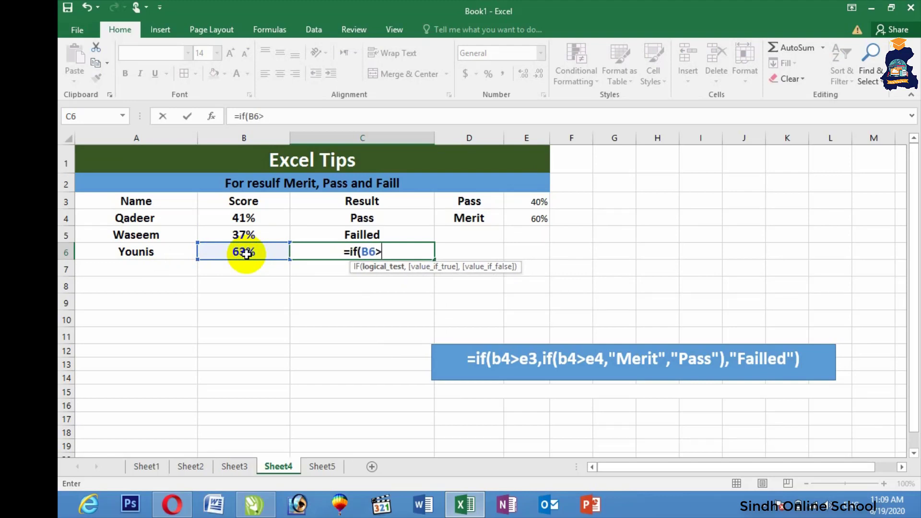
left_click(510, 202)
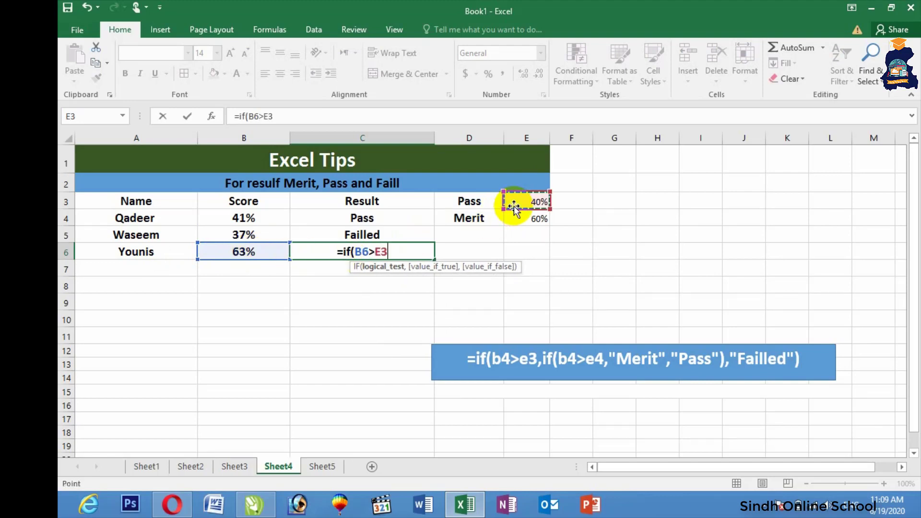
type(",")
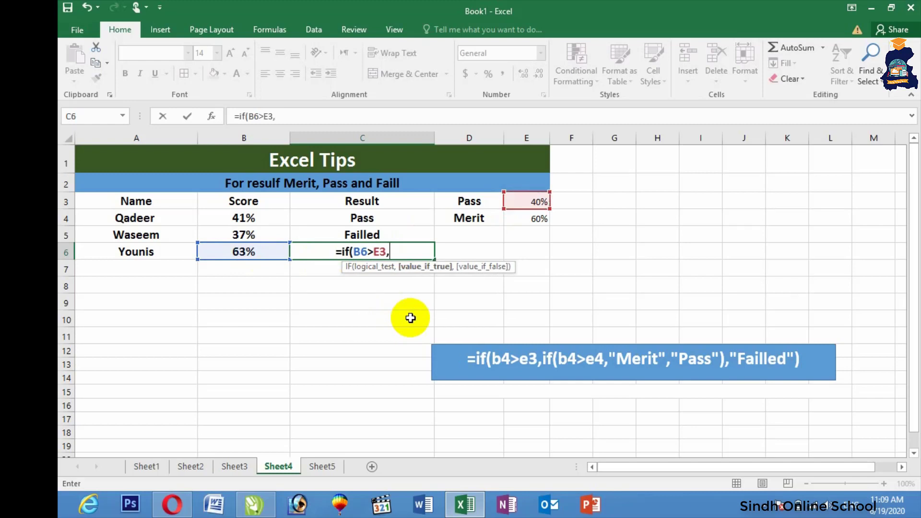
type("if(")
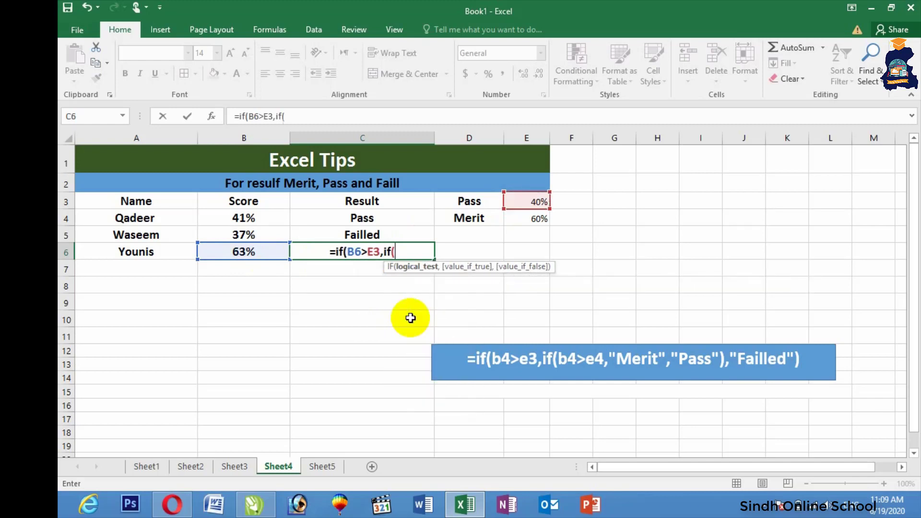
left_click(260, 254)
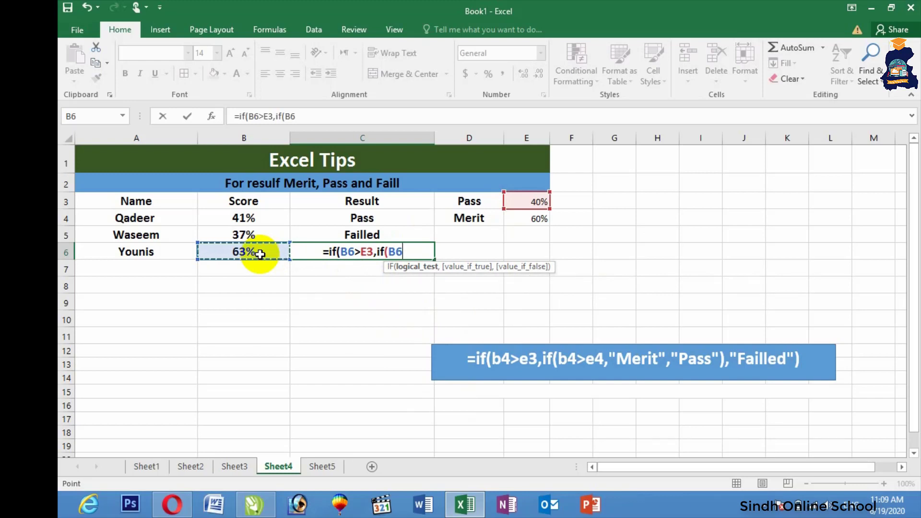
type(">")
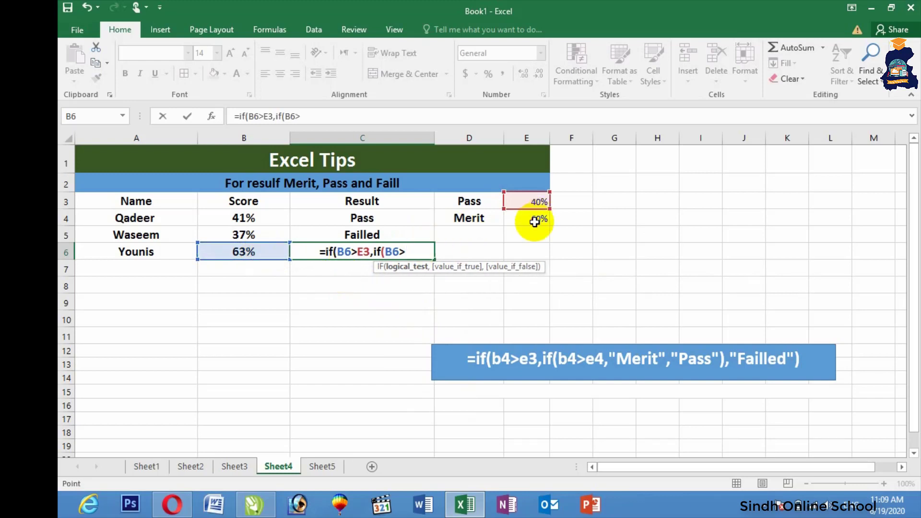
left_click(535, 219)
type(",\"")
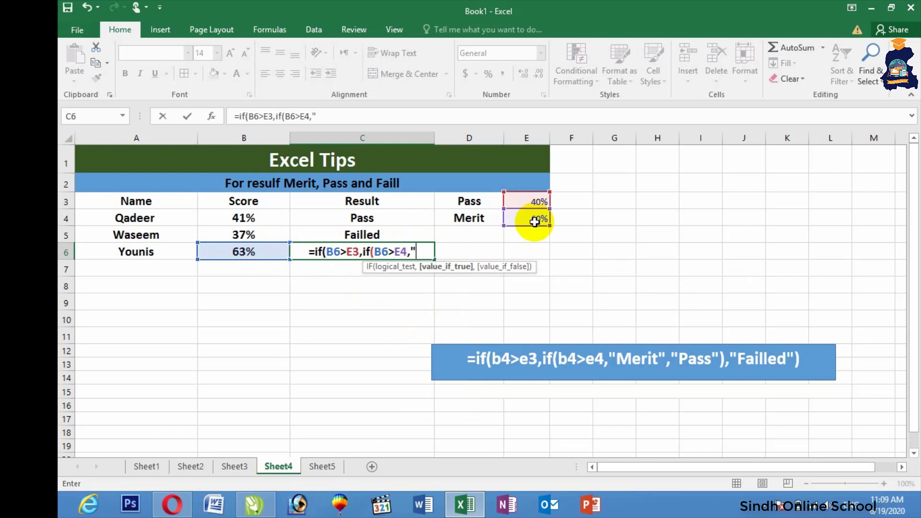
type("M")
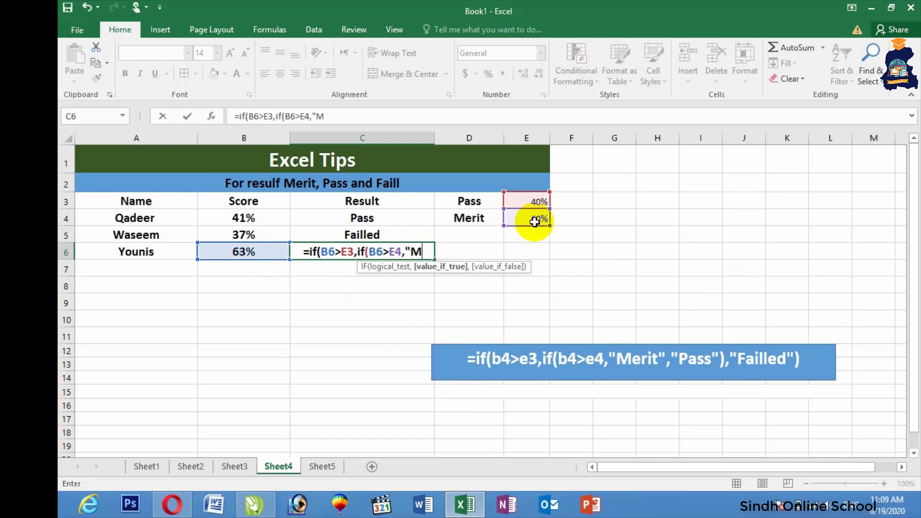
type("erit\",\"")
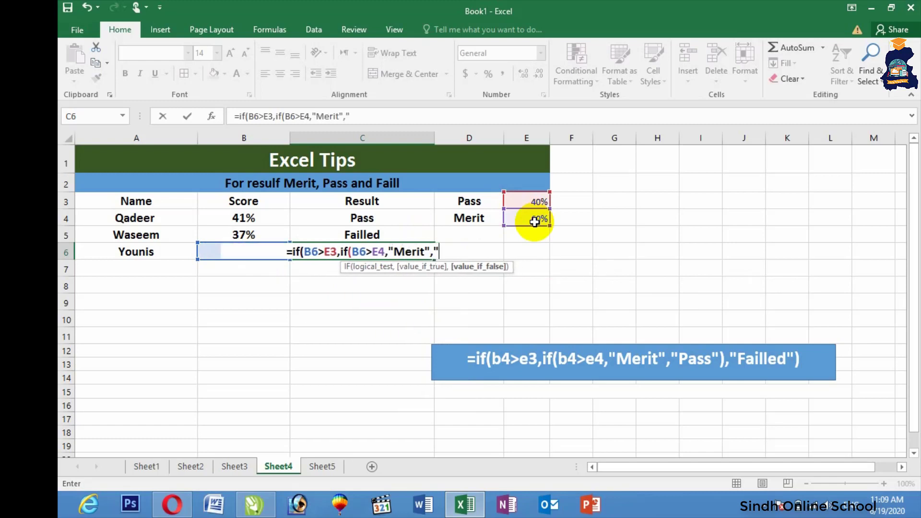
type("Pa")
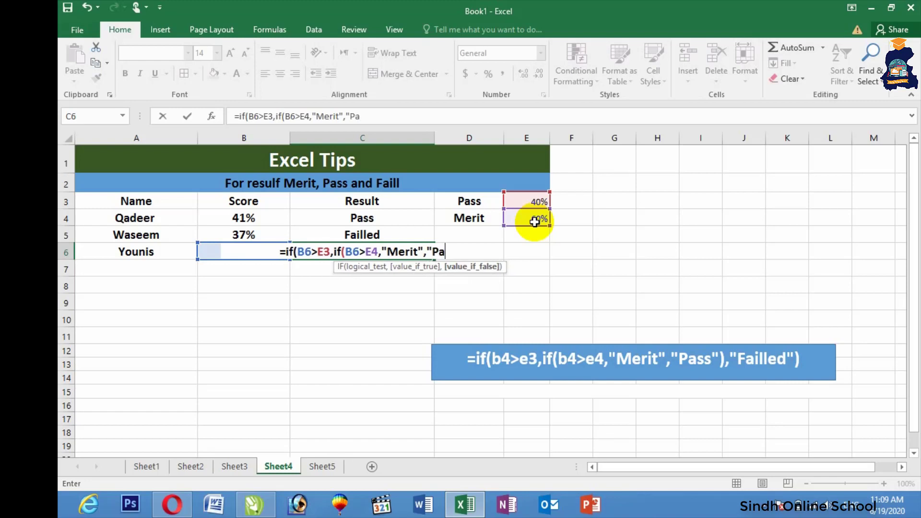
type("ss\",")
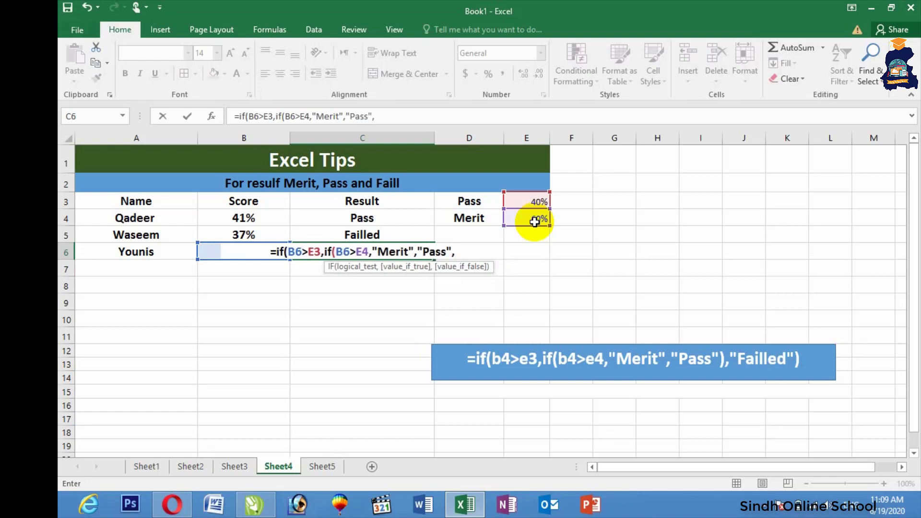
key("BackSpace")
type(")")
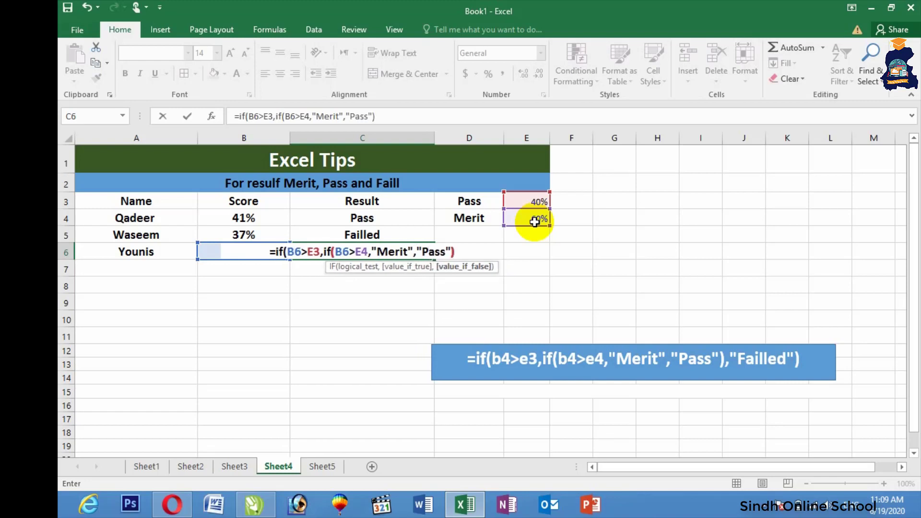
type(",Failled")
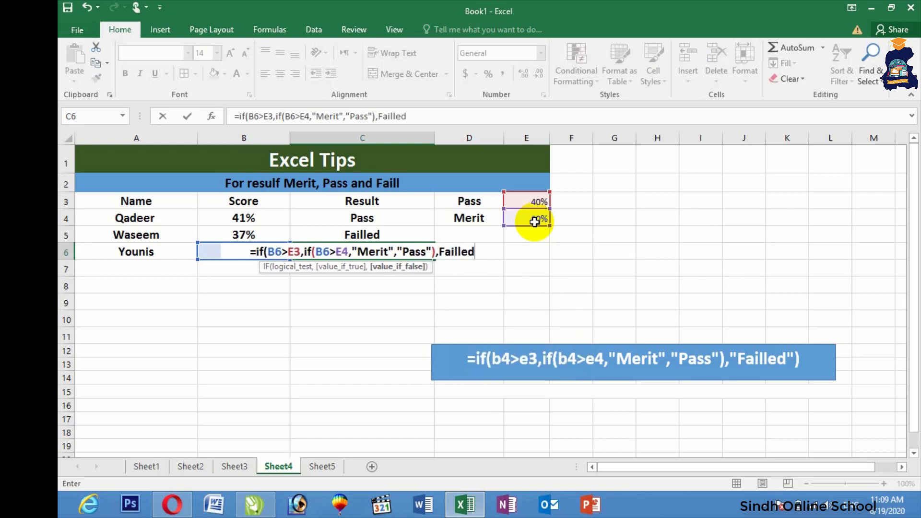
key("BackSpace")
key("BackSpace")
key("BackSpace")
key("BackSpace")
key("BackSpace")
key("BackSpace")
key("BackSpace")
type("\"")
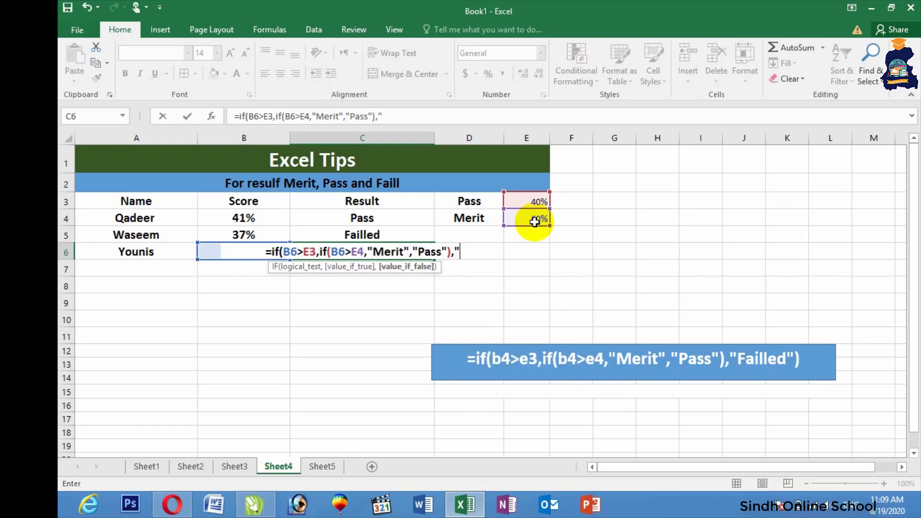
type("Failled\")")
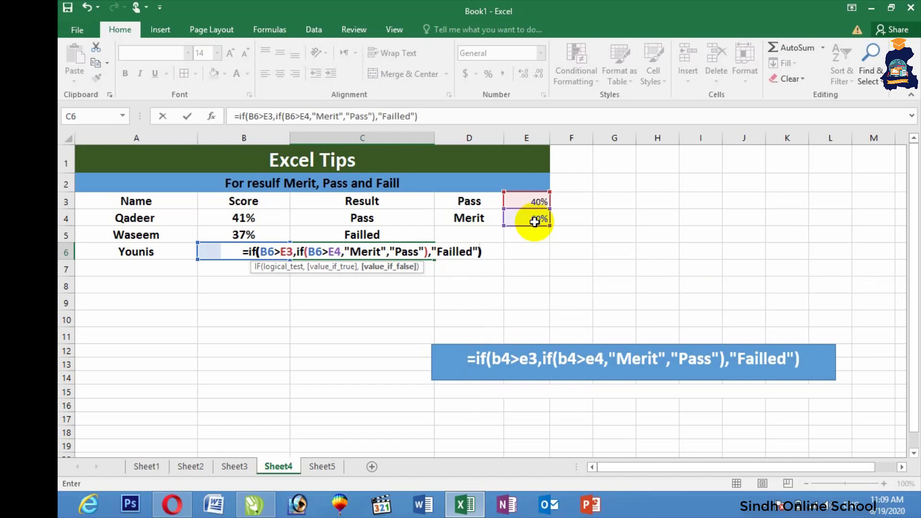
key("Return")
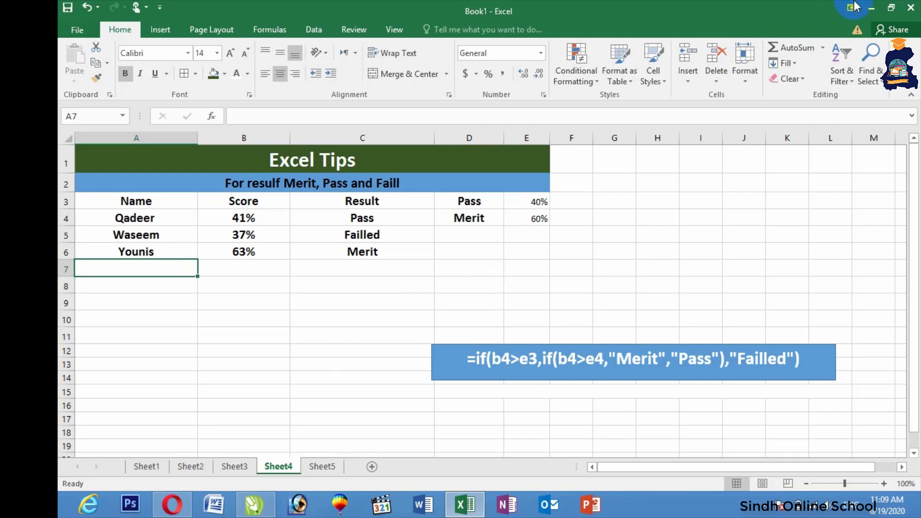
Minimize Excel and refresh the Windows desktop
left_click(874, 8)
right_click(785, 107)
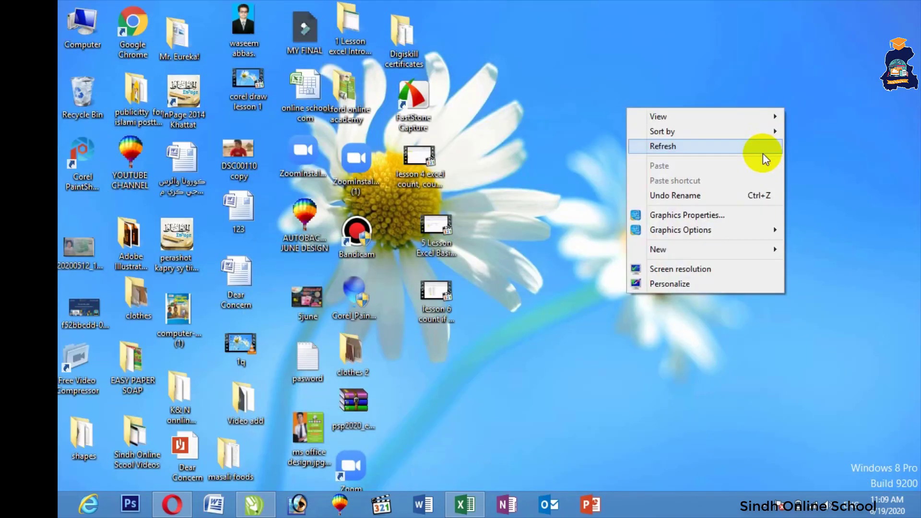